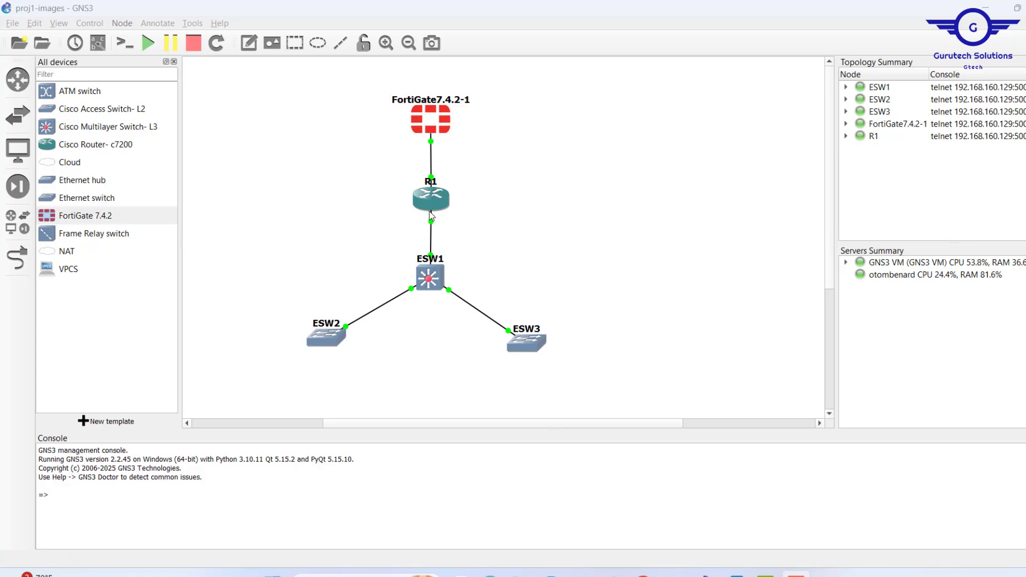
left_click_drag(288, 190, 658, 397)
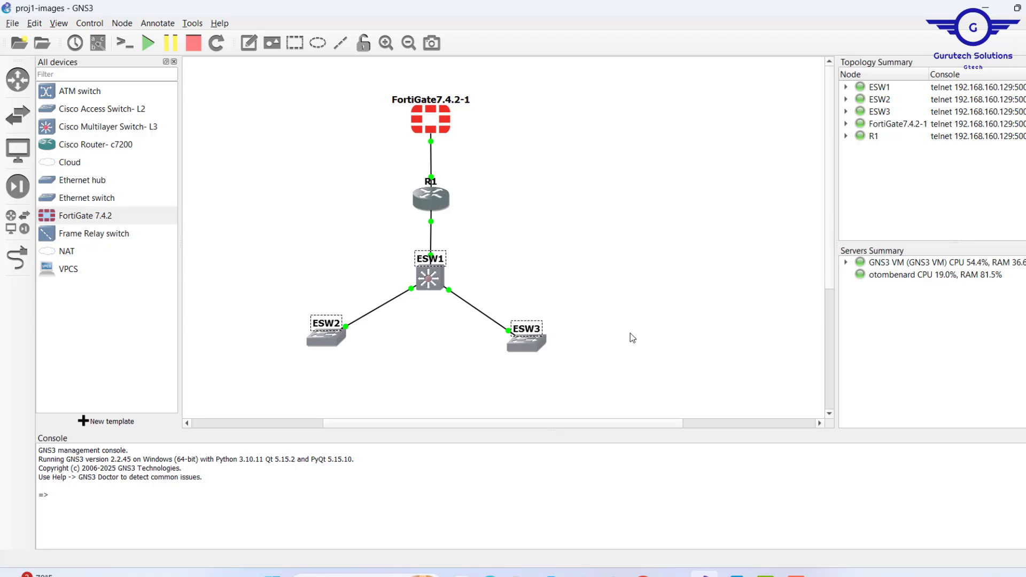
left_click(617, 268)
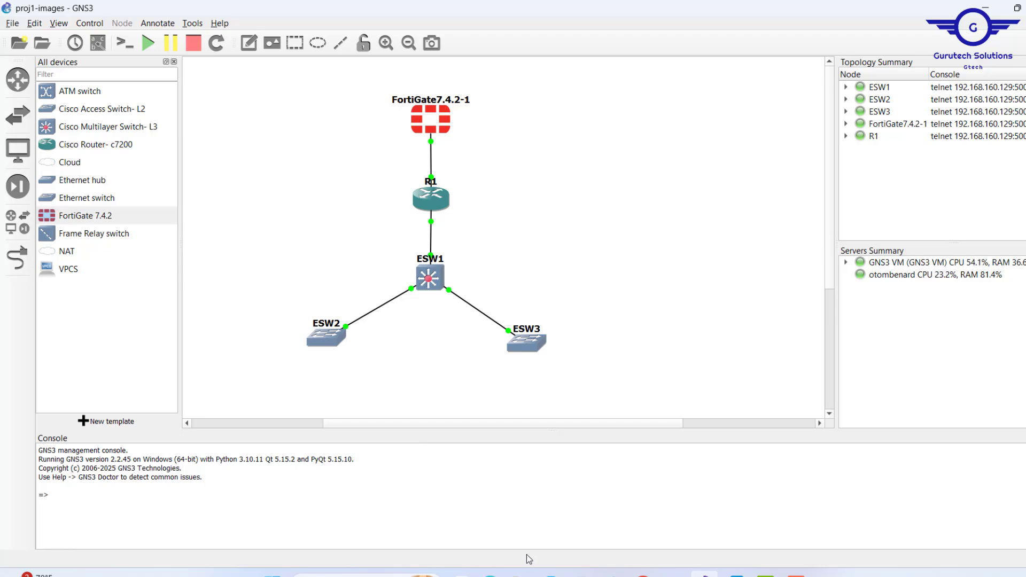
Switch to Google Drive in the browser and look through the GNS3 Images folder and its Microsoft Windows and FortiGate 7.4.2 subfolders
left_click(644, 576)
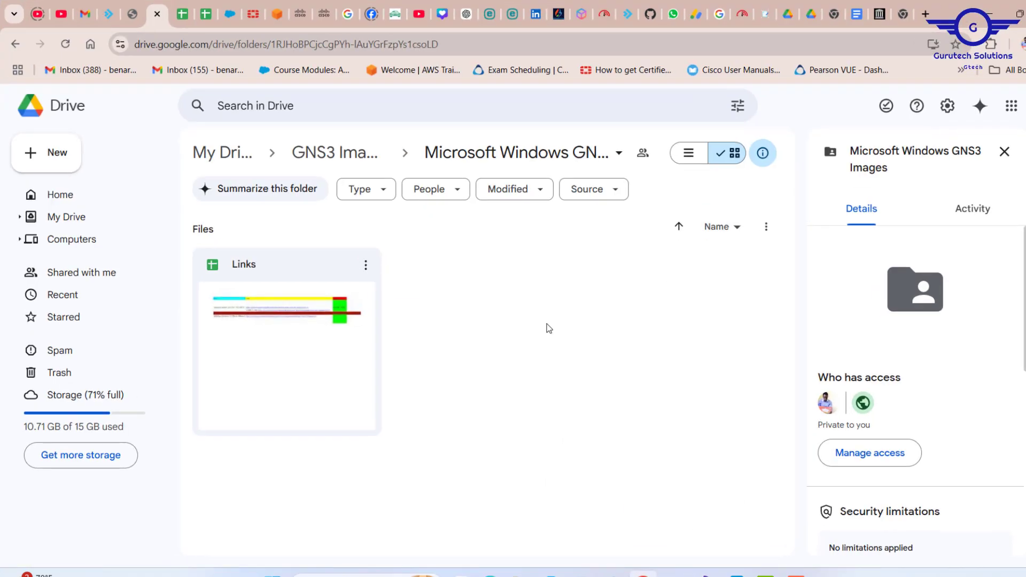
left_click(333, 155)
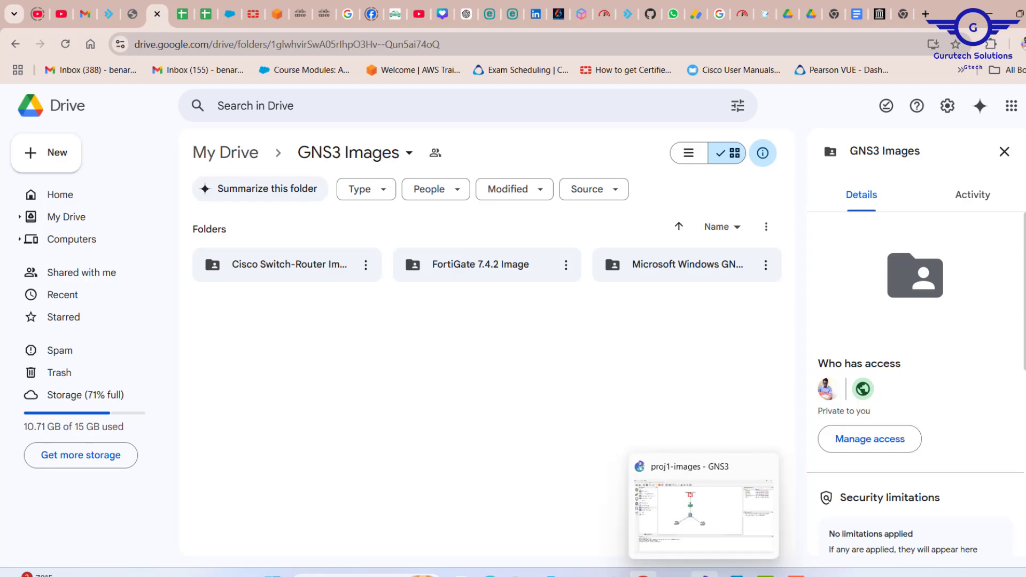
left_click(704, 518)
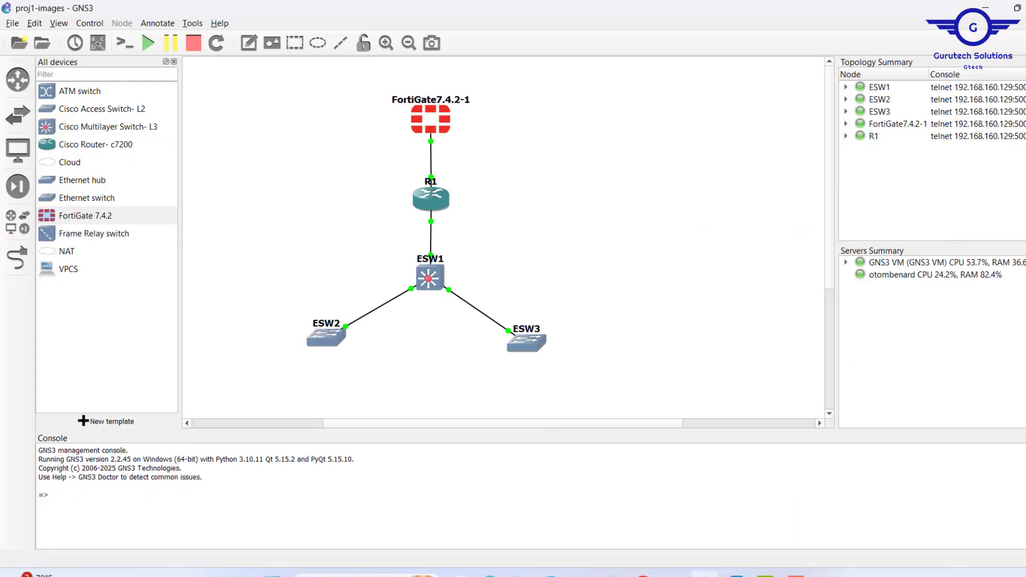
left_click(985, 7)
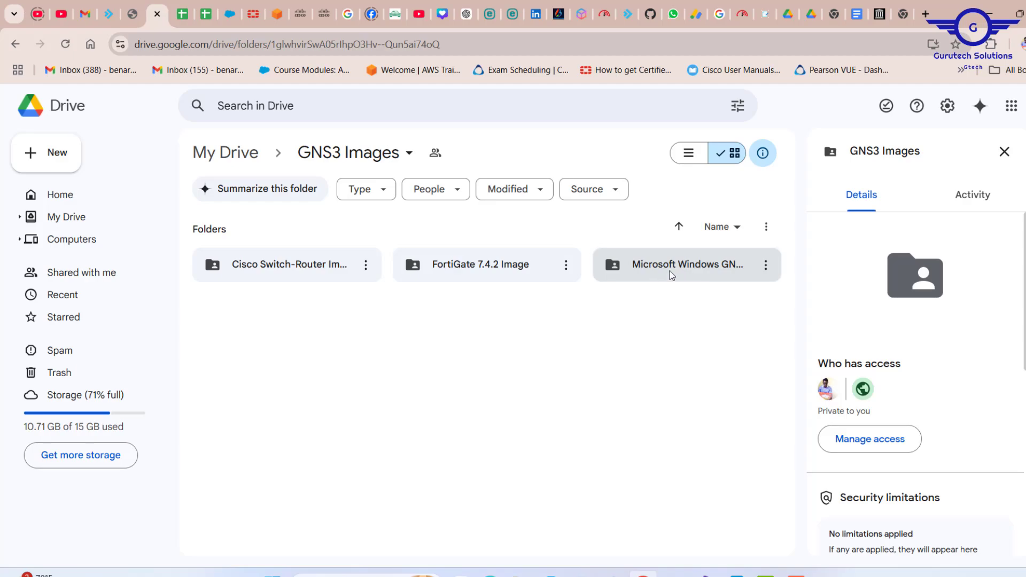
double_click(670, 267)
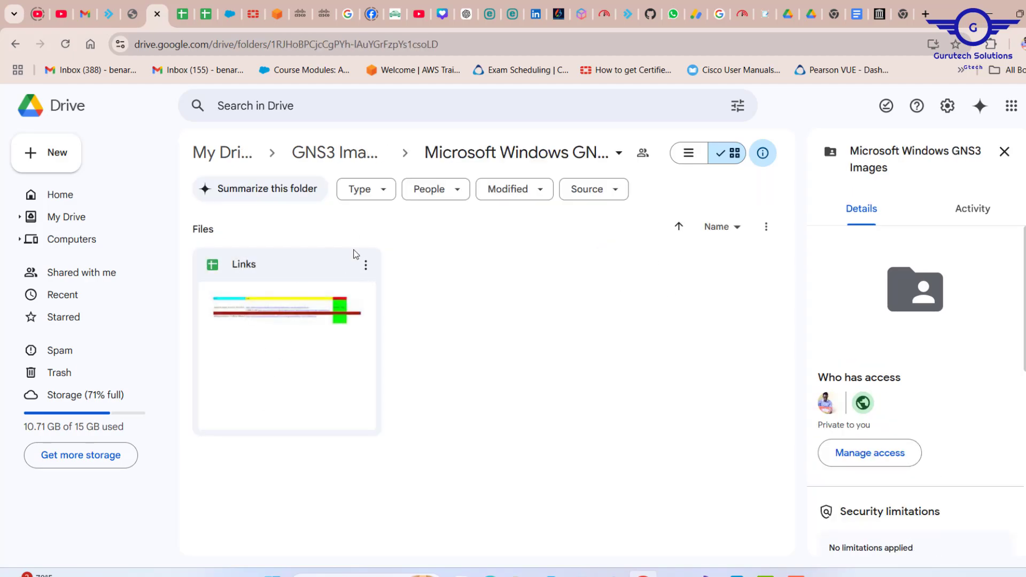
left_click(348, 154)
double_click(519, 266)
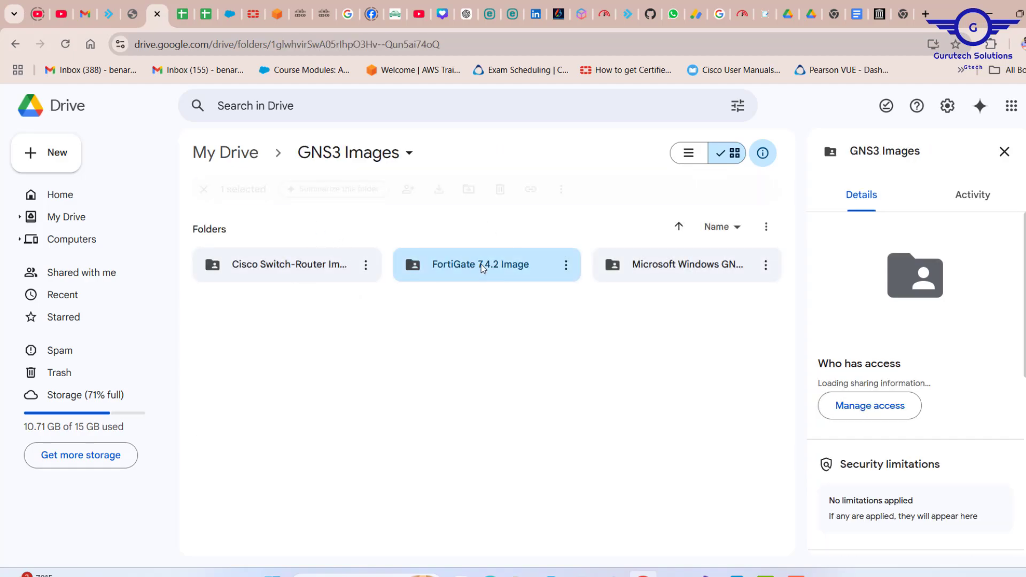
left_click(238, 160)
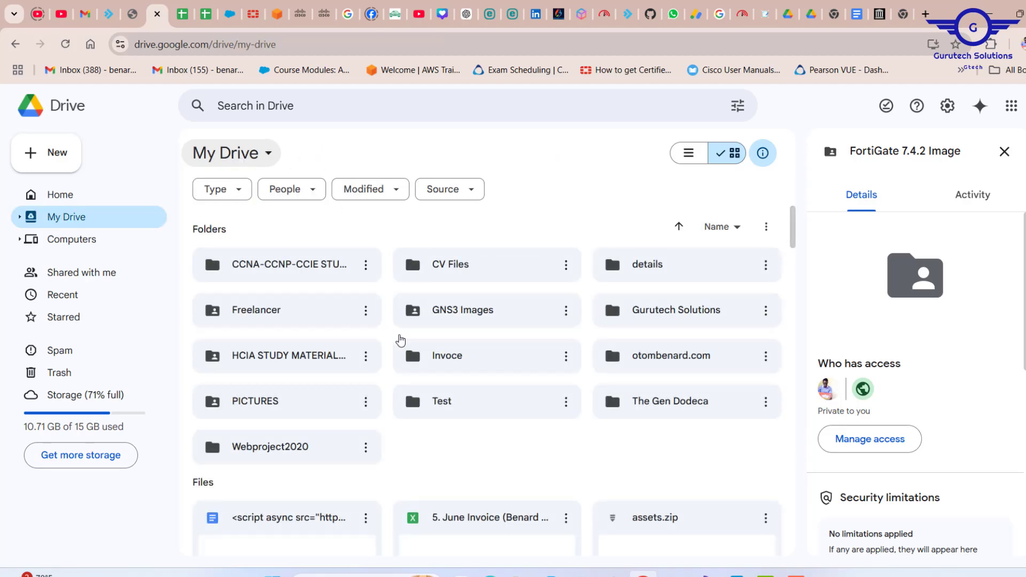
double_click(468, 315)
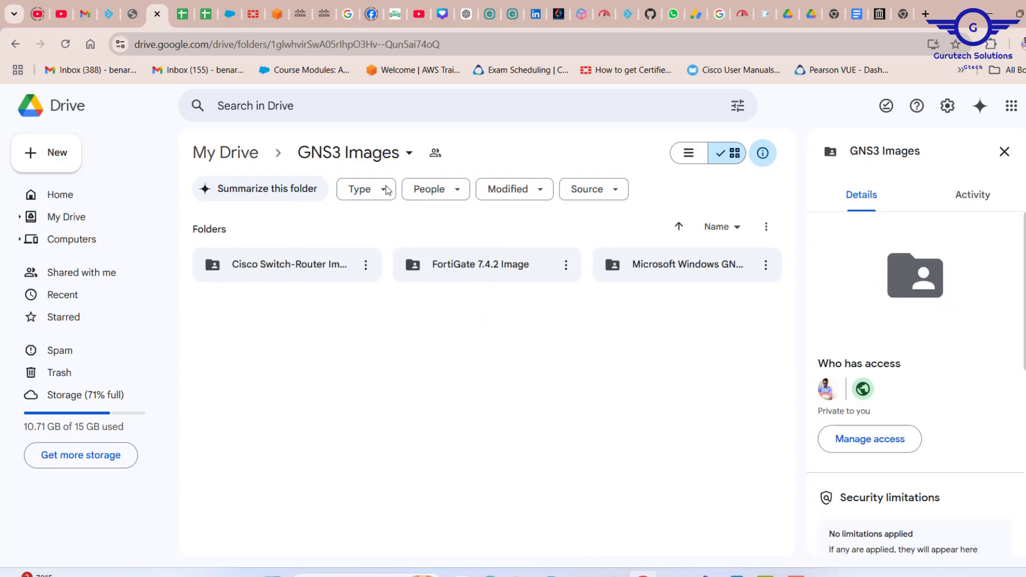
left_click(989, 13)
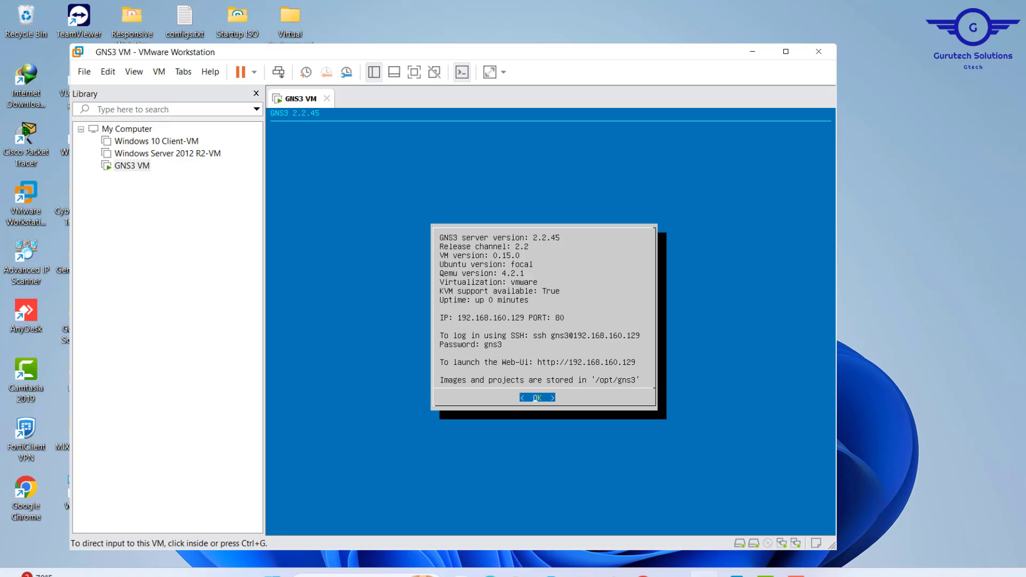
Switch to GNS3 and start a new template that installs an appliance from the GNS3 server
left_click(706, 574)
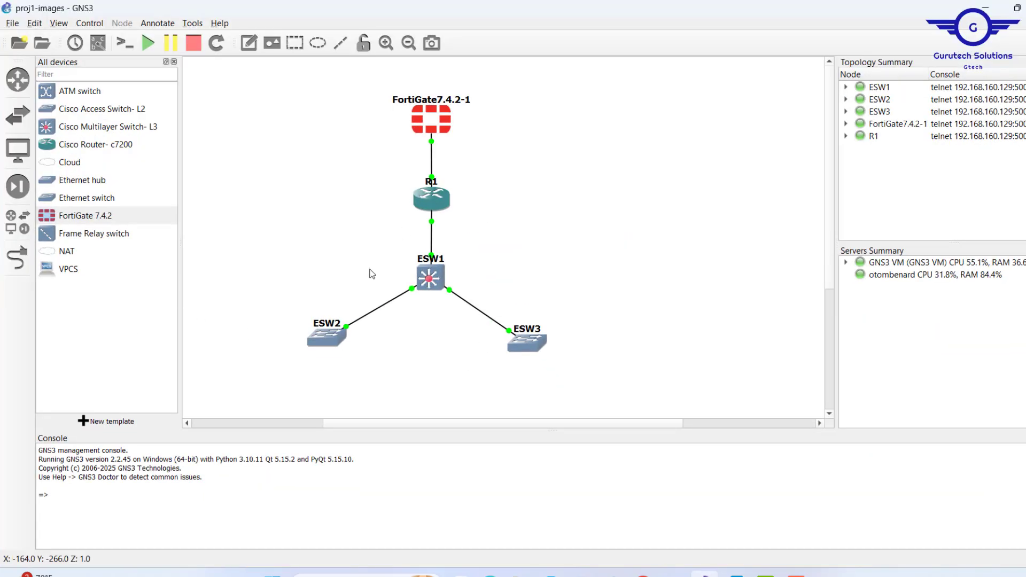
left_click(81, 423)
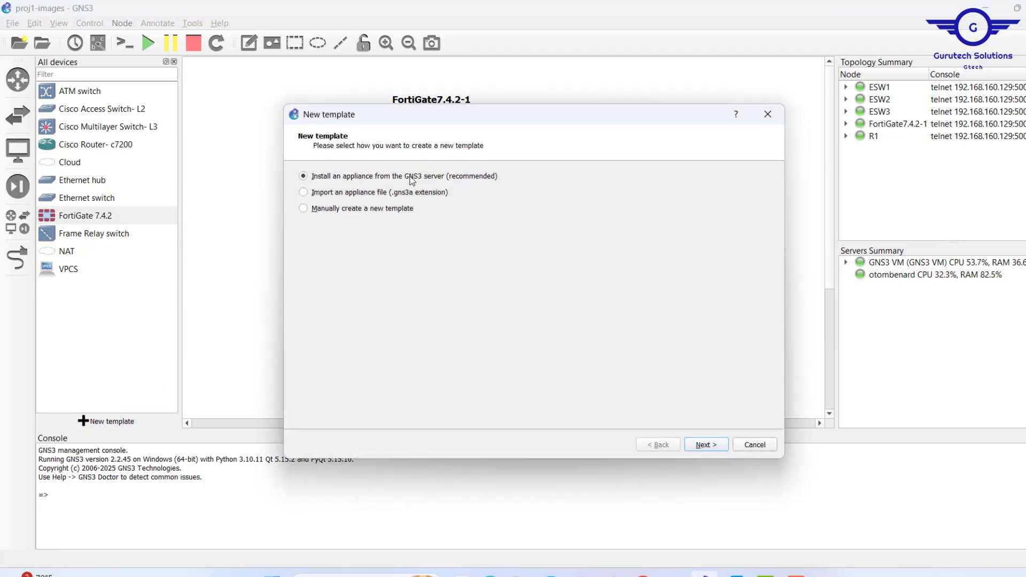
left_click(705, 445)
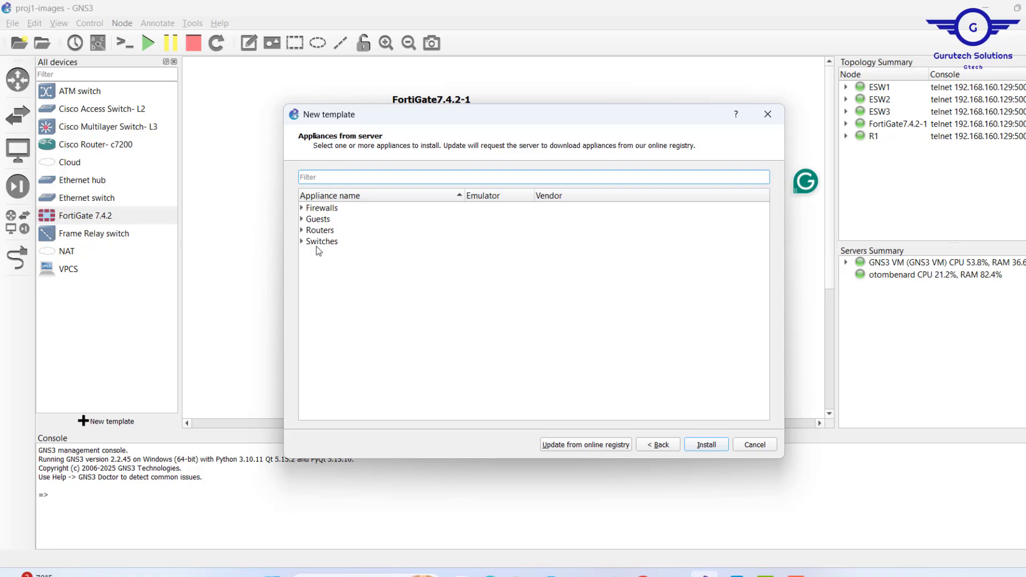
Find the Windows Server appliance among the Guests and start installing it
left_click(301, 219)
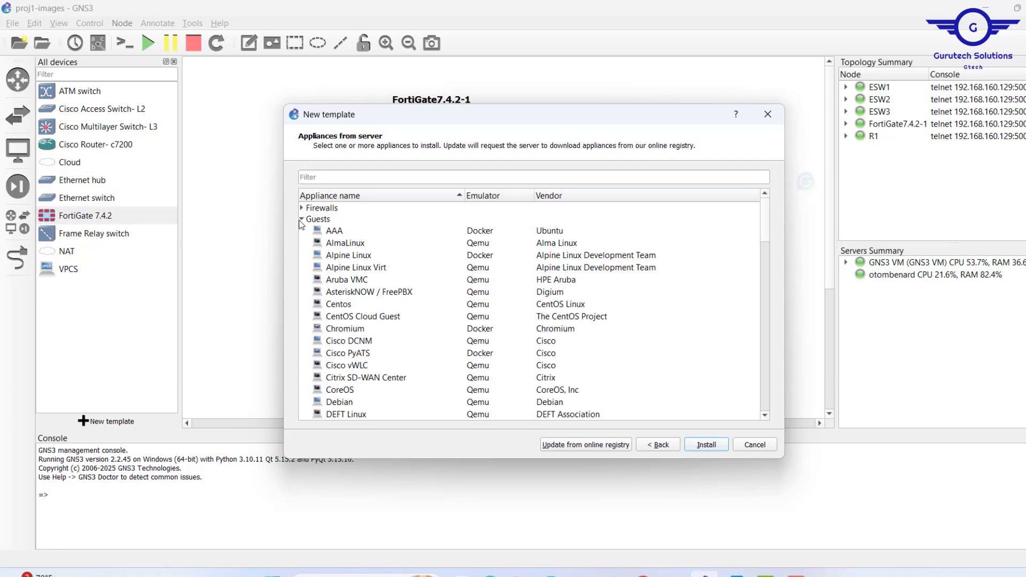
scroll(399, 331, "down", 10)
scroll(400, 337, "down", 20)
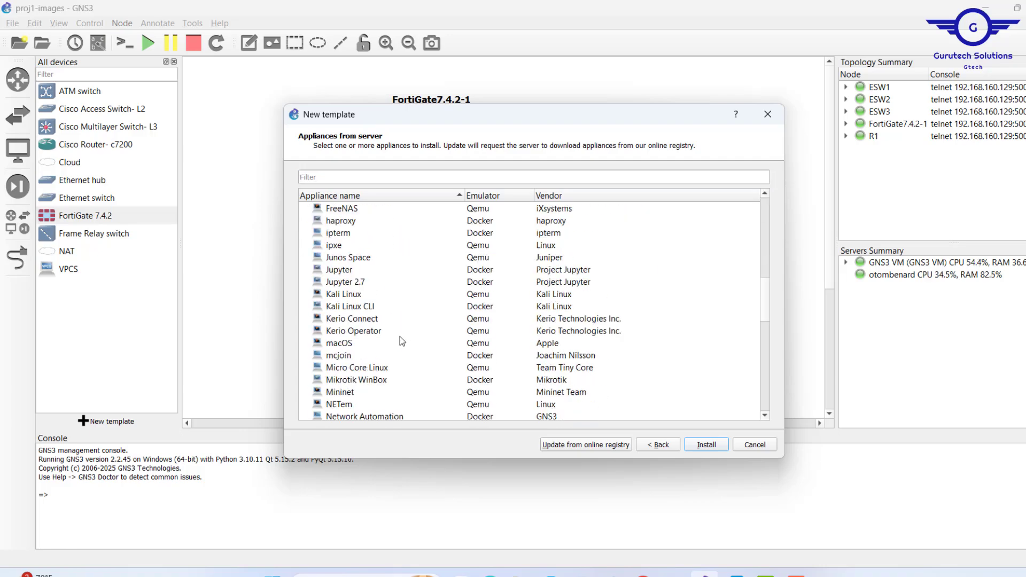
scroll(400, 335, "up", 8)
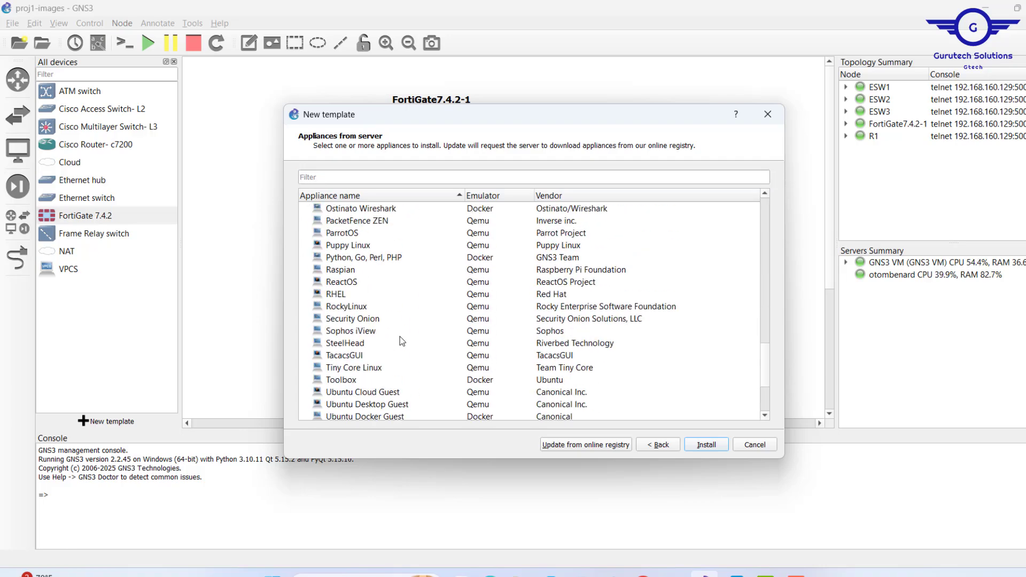
scroll(400, 335, "down", 2)
scroll(400, 335, "down", 6)
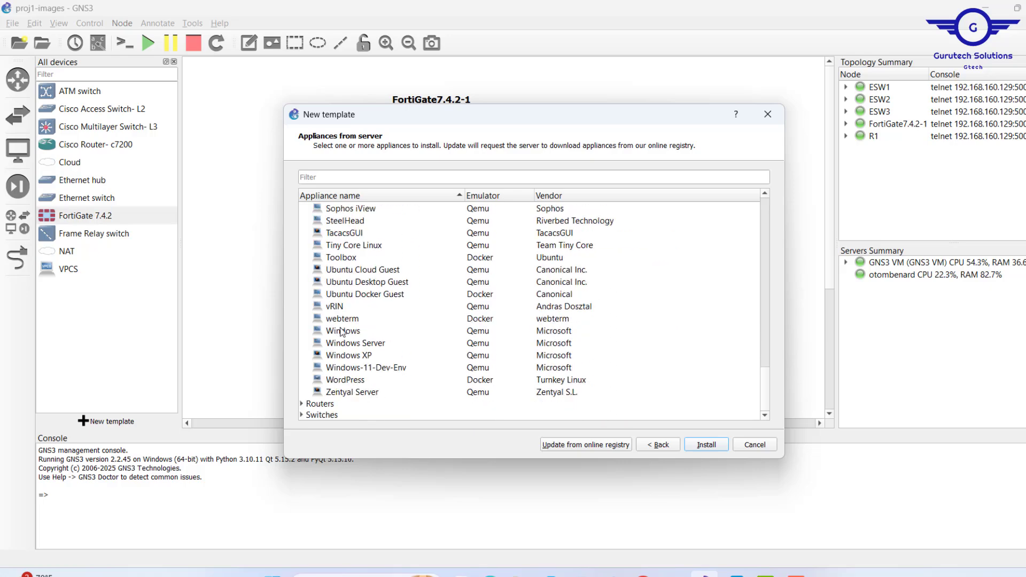
left_click(351, 331)
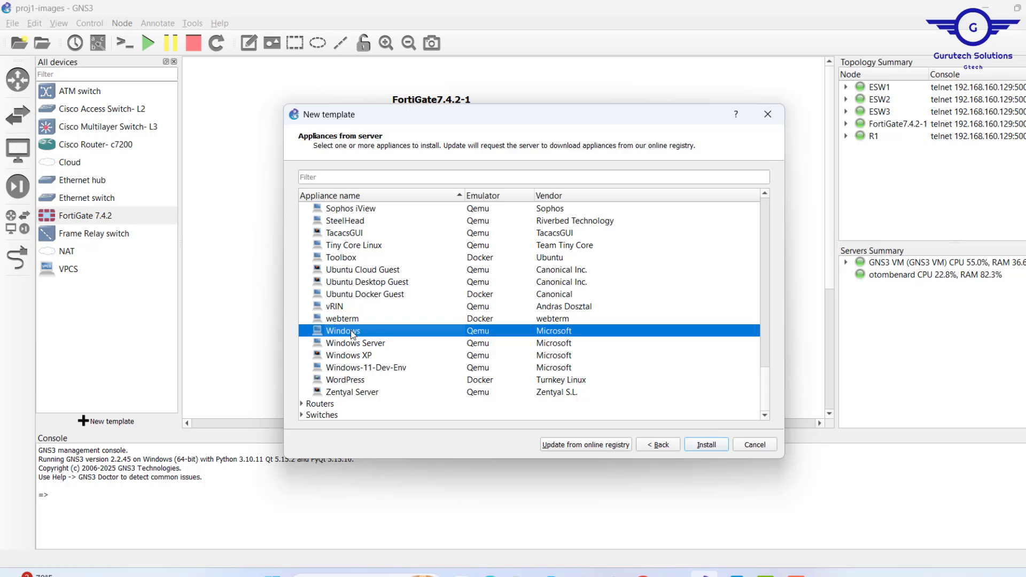
left_click(364, 344)
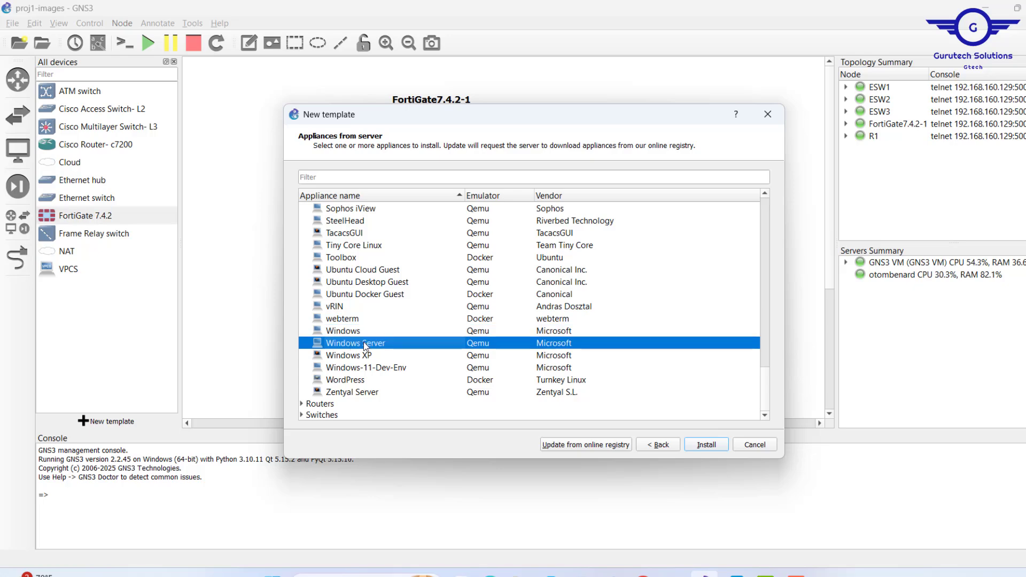
left_click(707, 445)
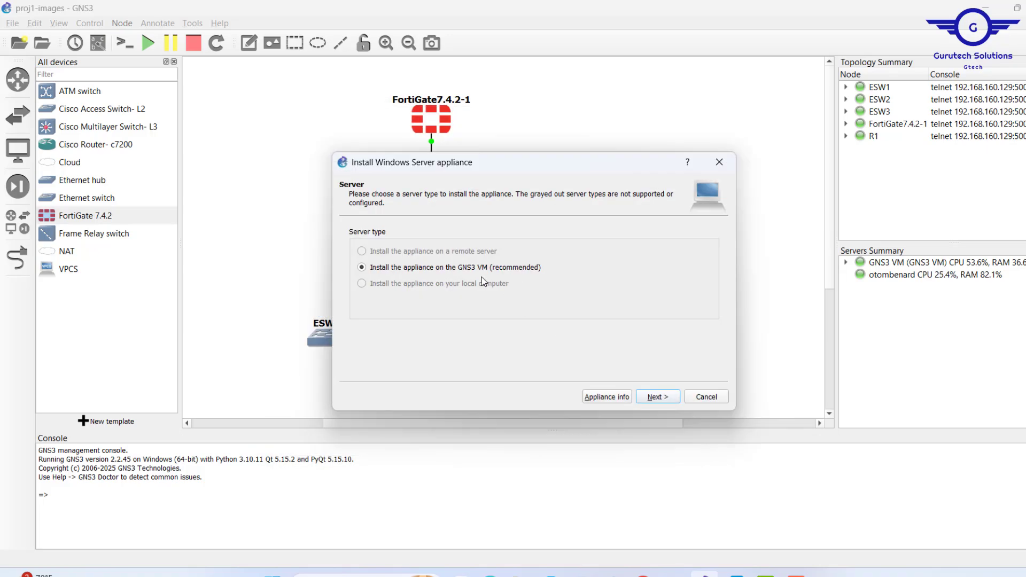
Set the appliance to install on the GNS3 VM with /bin/qemu-system-x86_64 (v4.2.1) and select Windows Server version 2012 R2
left_click(658, 397)
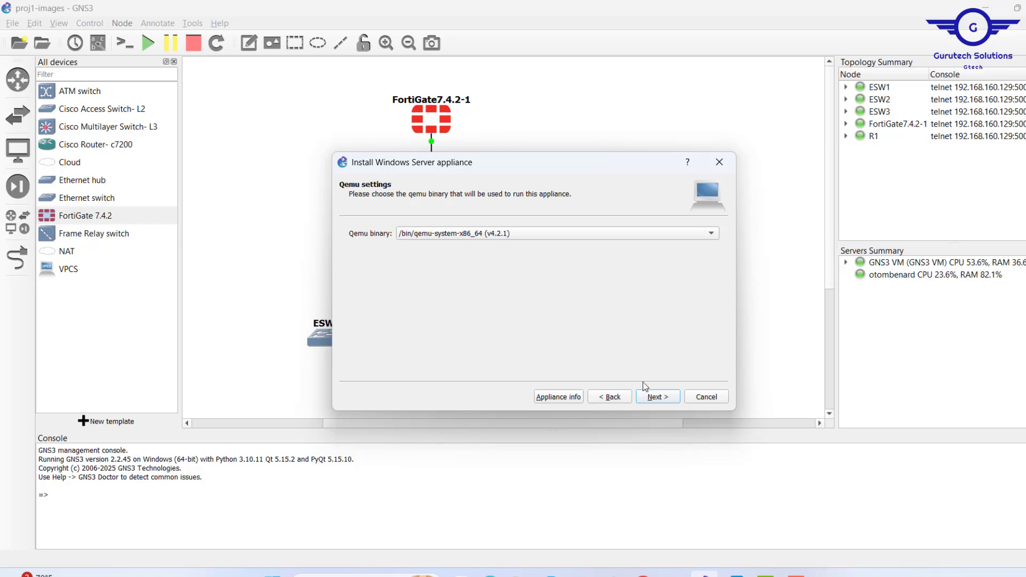
left_click(658, 397)
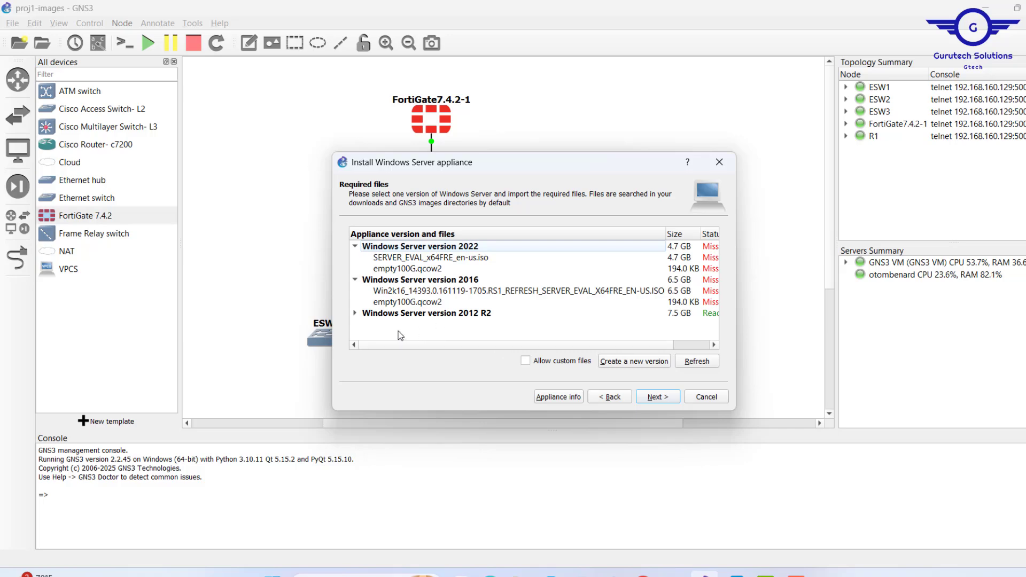
left_click(355, 314)
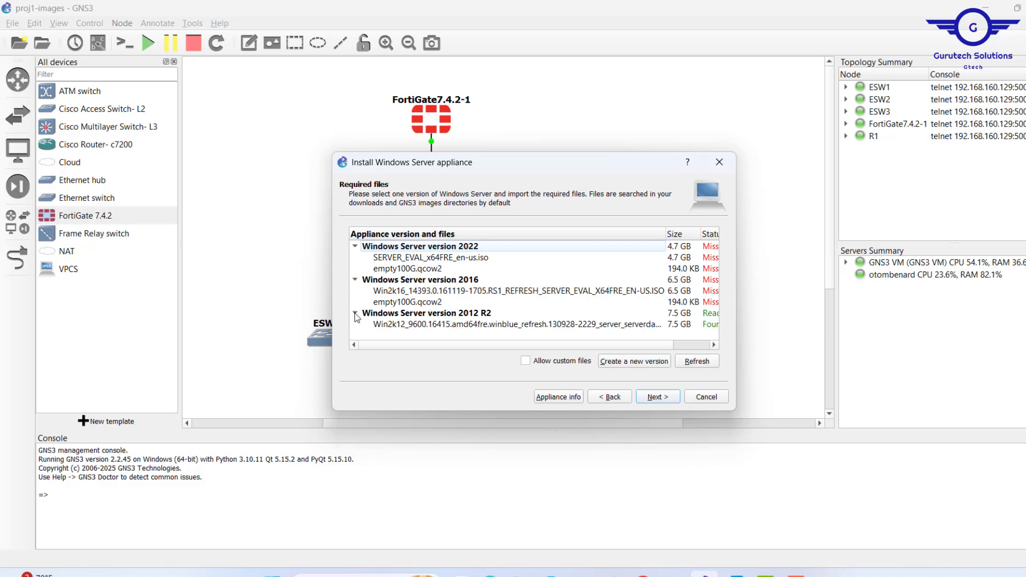
left_click(457, 315)
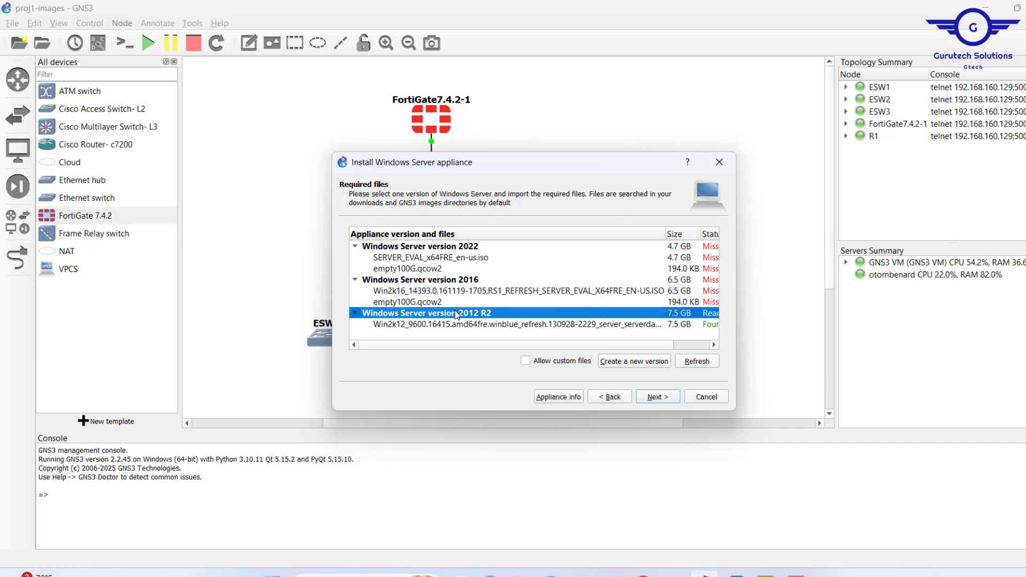
Start creating a new version of the Windows Server appliance and accept its version name
left_click(625, 362)
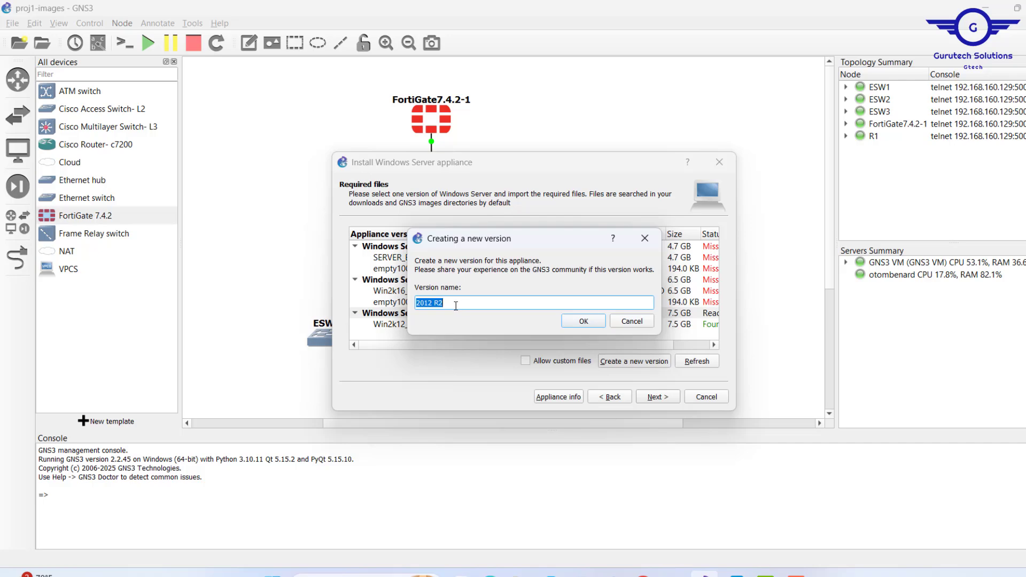
left_click(456, 305)
left_click(581, 321)
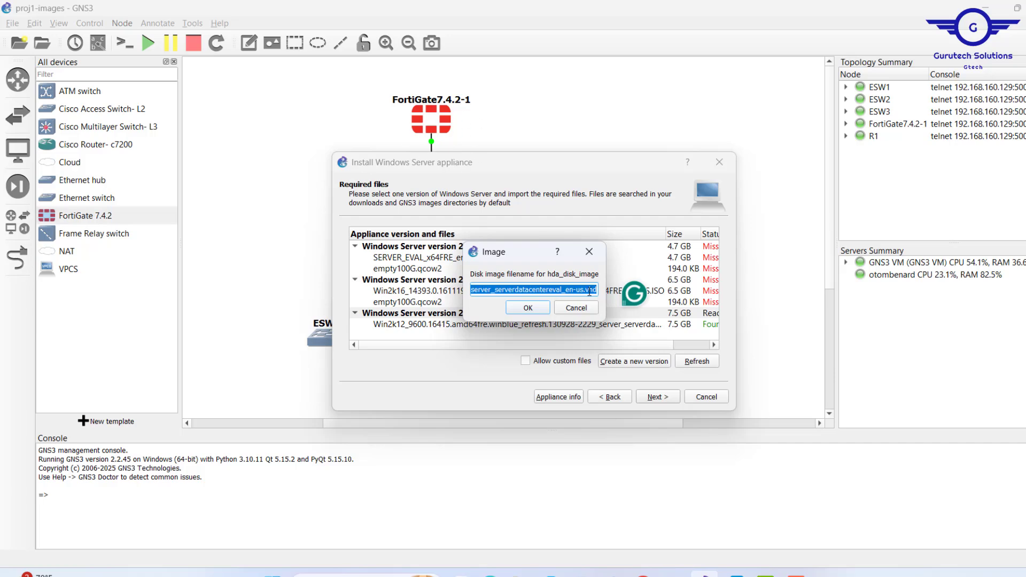
Switch to File Explorer and open the Windows OS folder under Desktop > Virtual Environment > OS > GNS3 Images
left_click(520, 574)
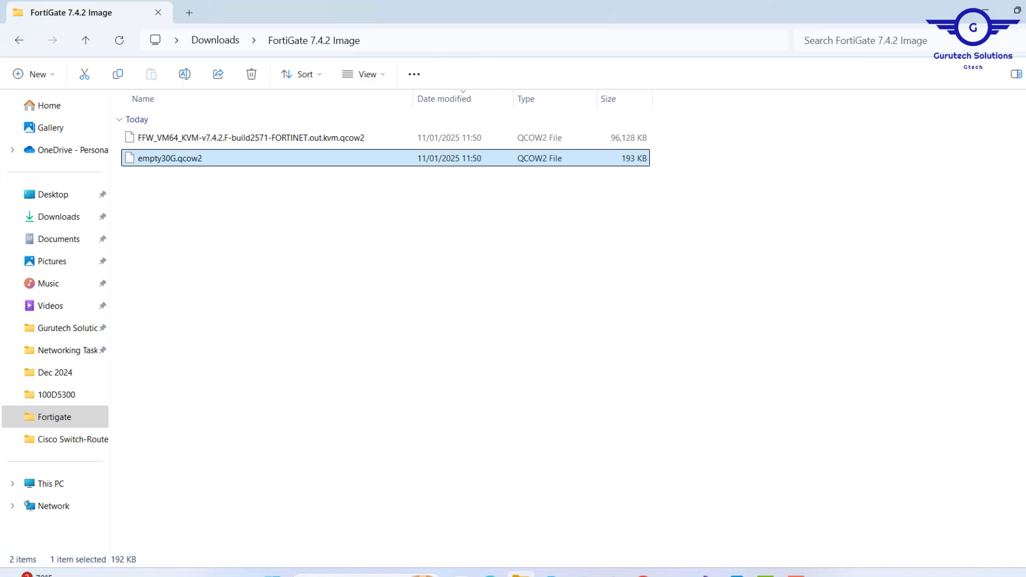
left_click(219, 45)
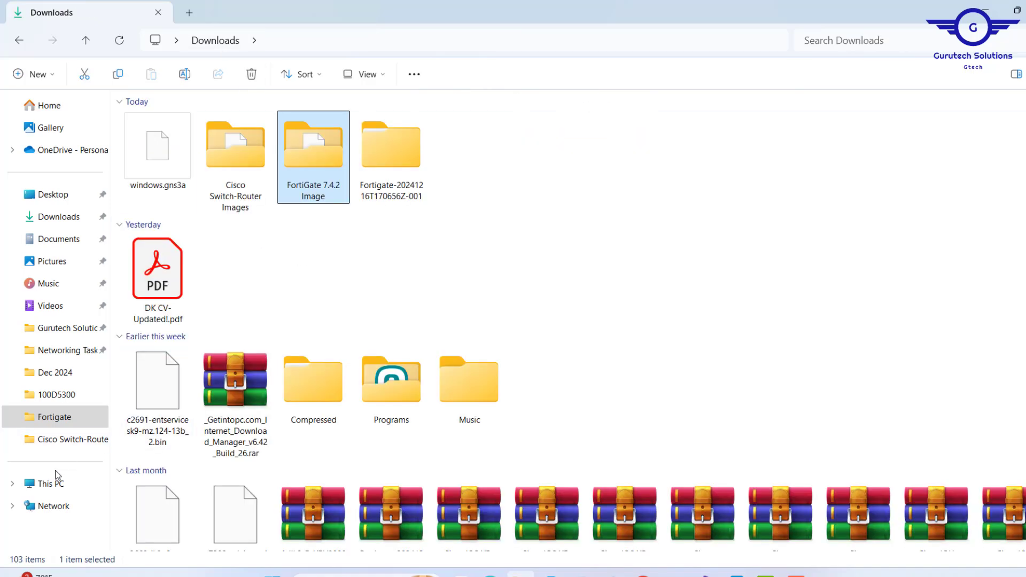
left_click(45, 487)
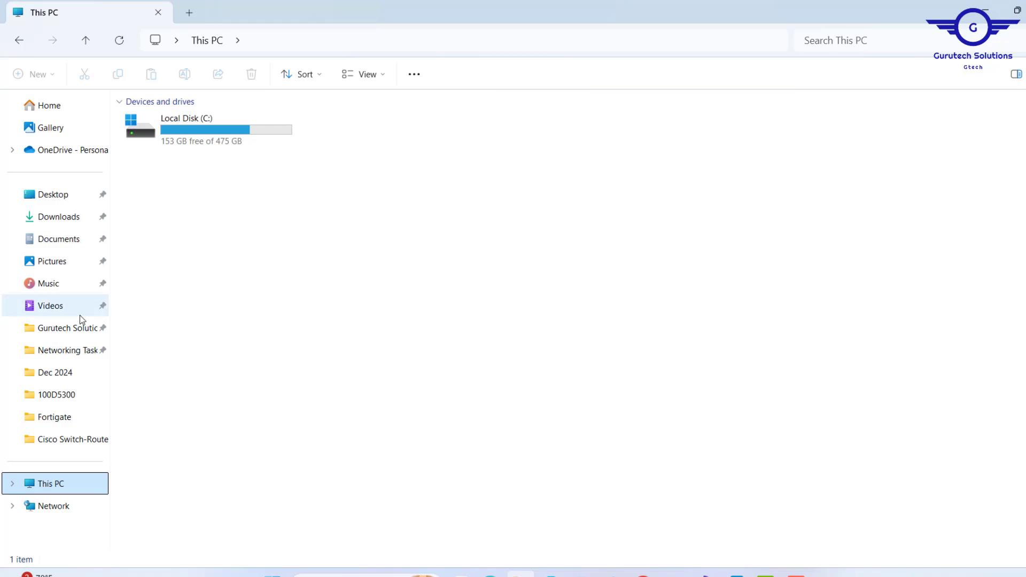
left_click(54, 195)
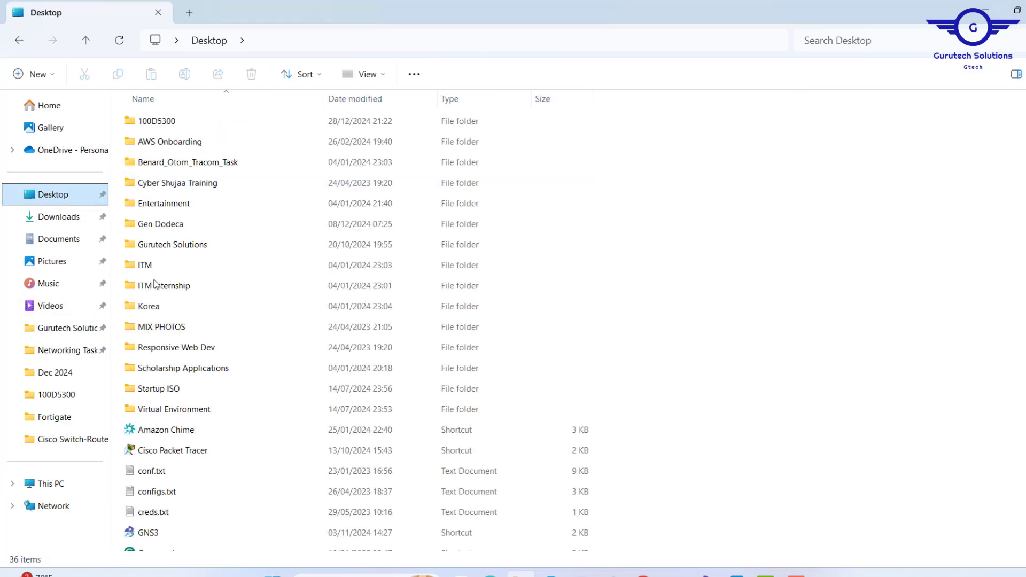
double_click(157, 411)
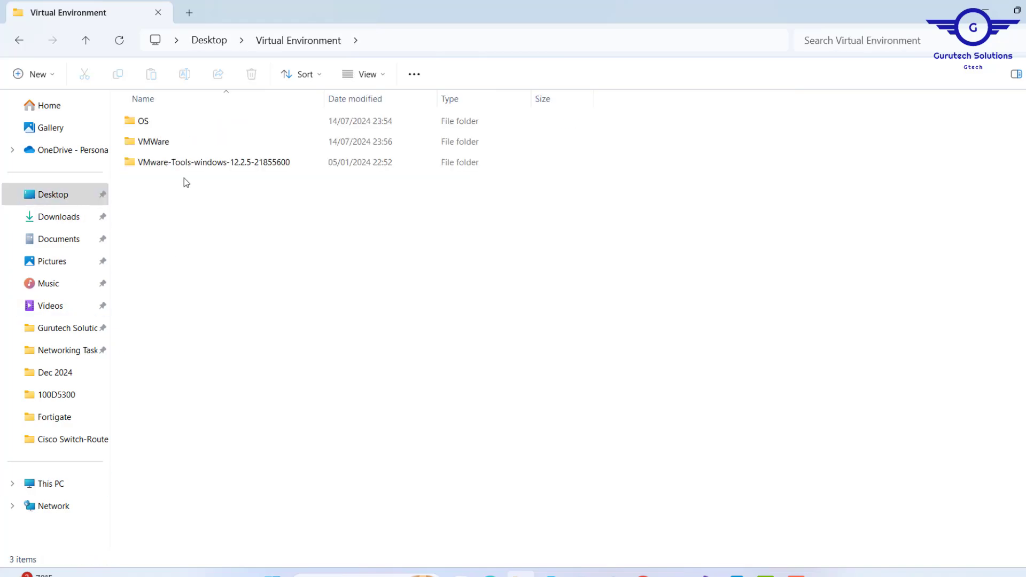
left_click(144, 123)
double_click(145, 122)
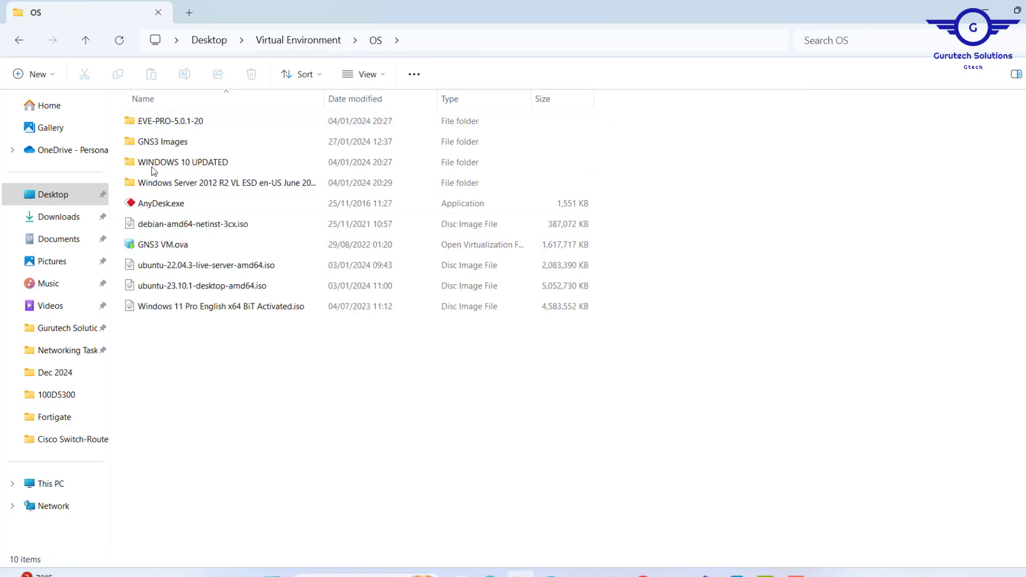
double_click(177, 142)
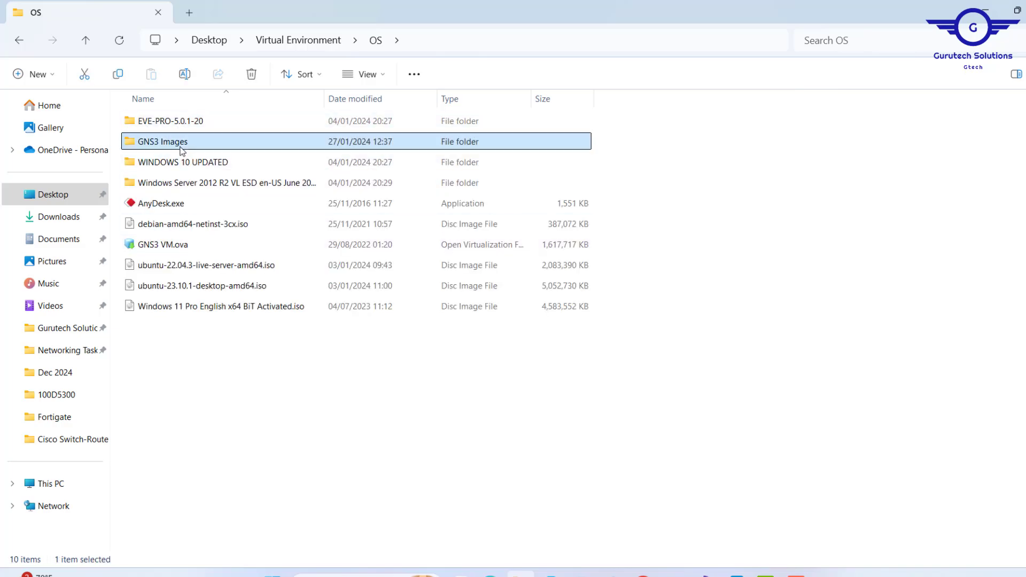
double_click(167, 189)
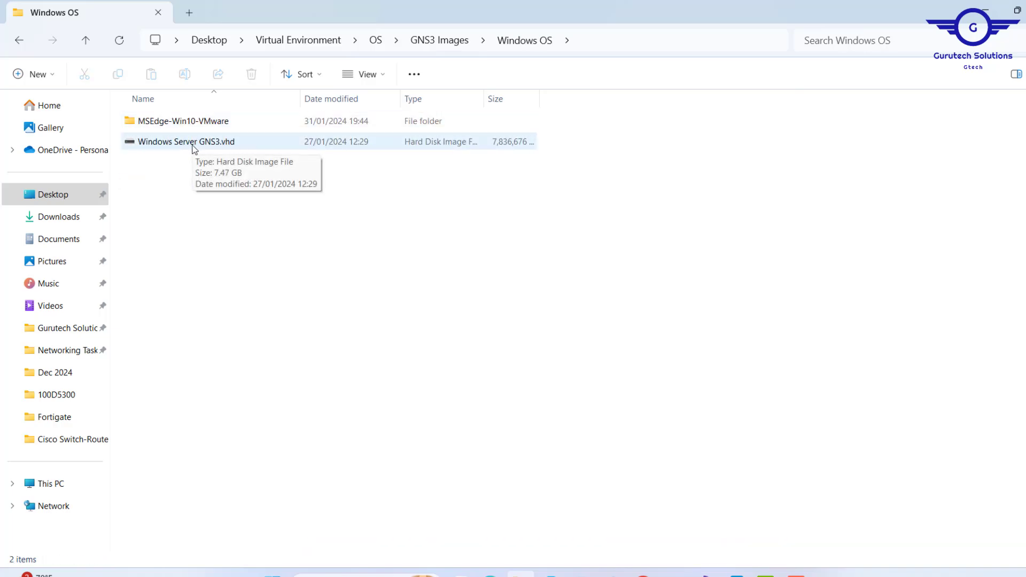
Copy the file name Windows Server GNS3.vhd and set it as the hda_disk_image filename of the new appliance version in GNS3
left_click(194, 148)
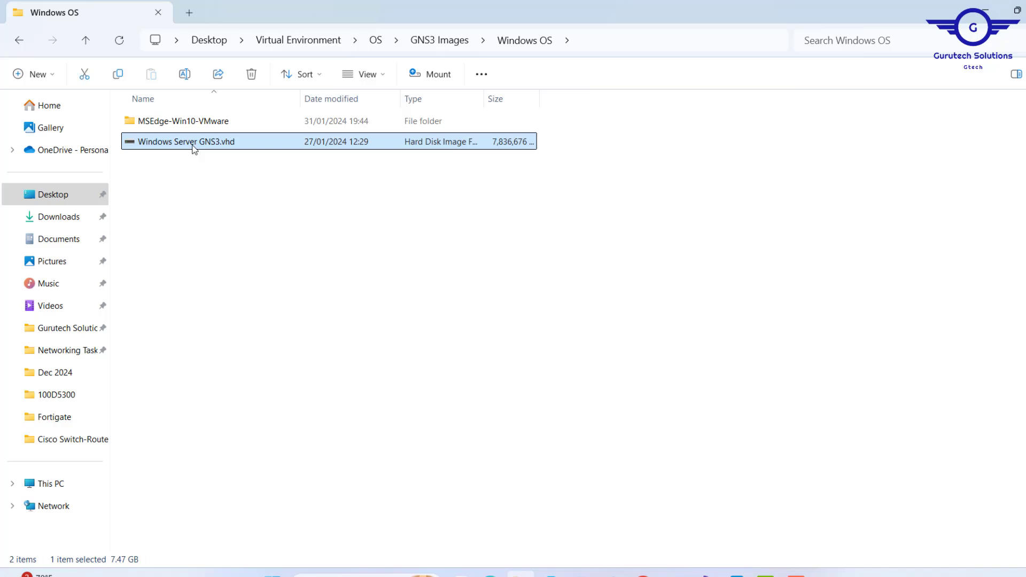
left_click(194, 148)
key("ctrl+a")
key("ctrl+c")
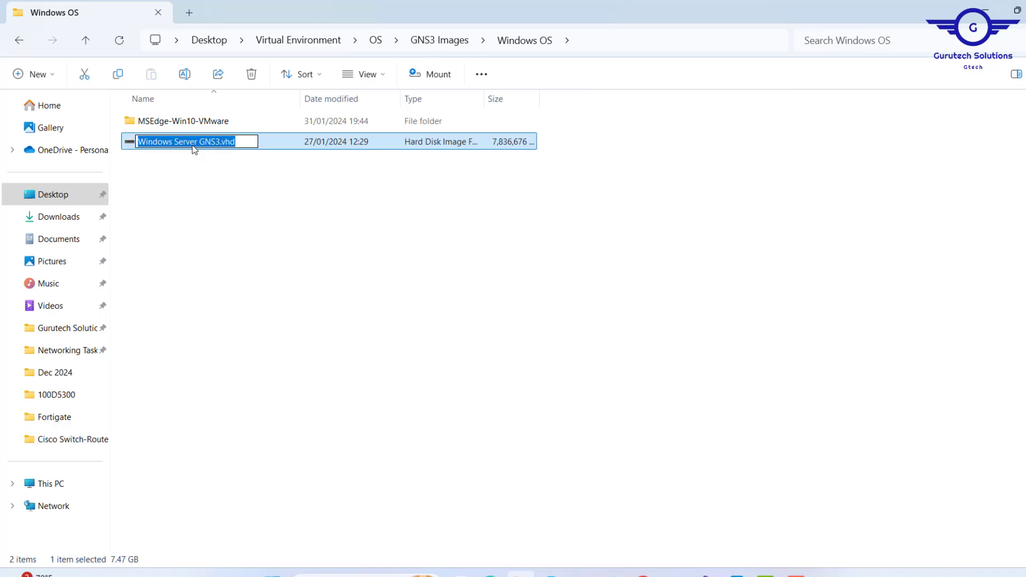
left_click(704, 575)
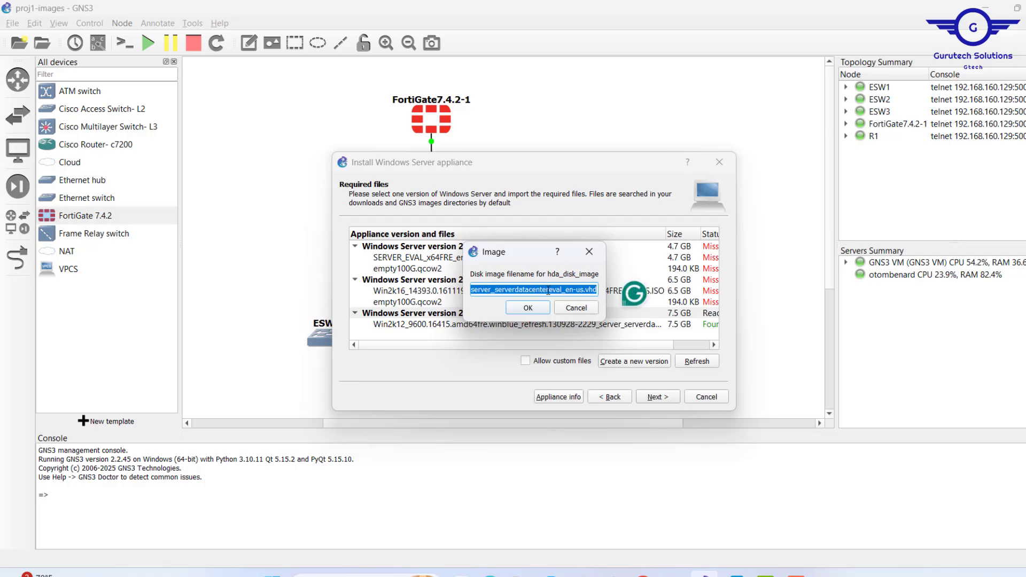
key("ctrl+v")
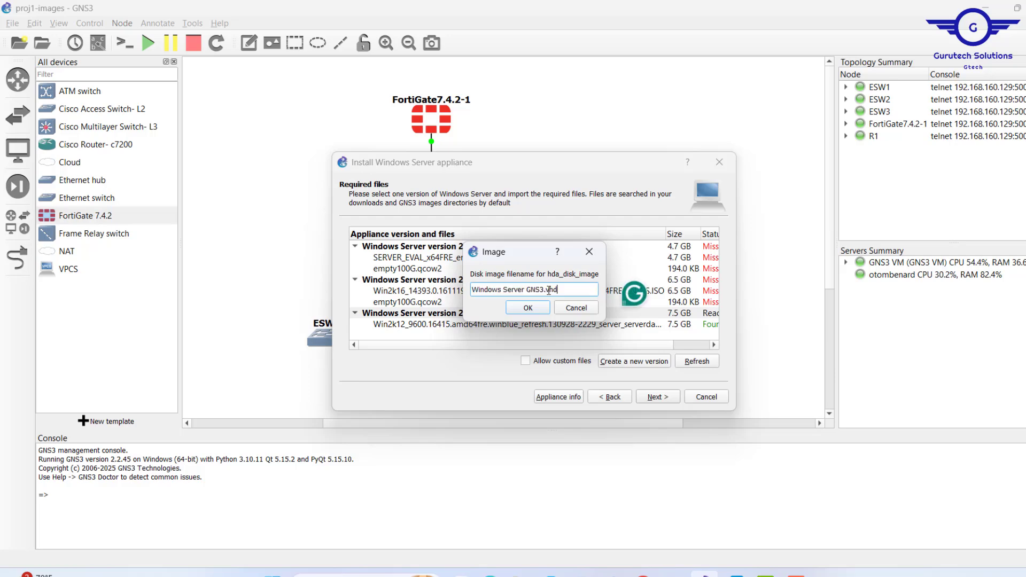
left_click(524, 310)
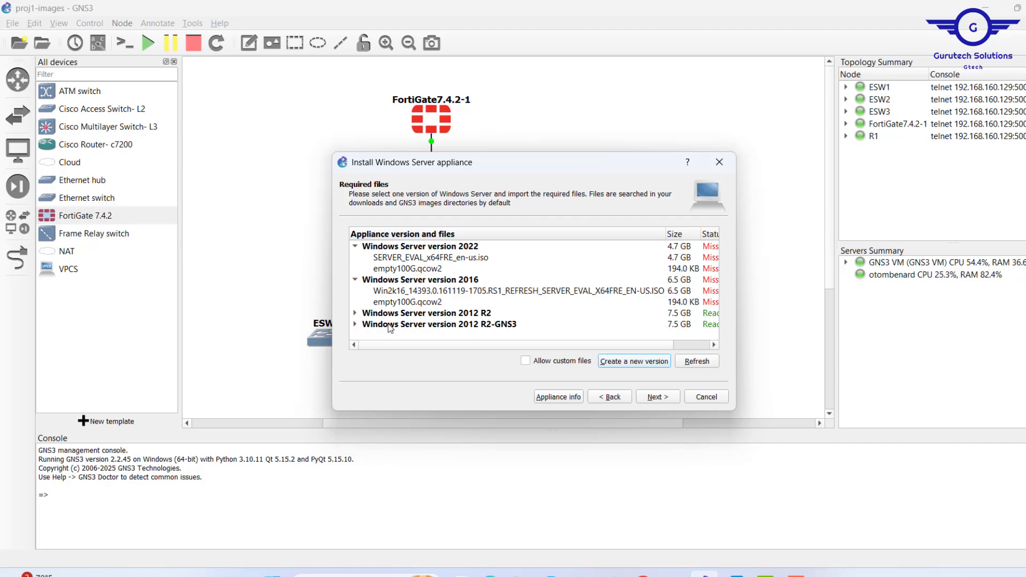
Import Windows Server GNS3.vhd from Desktop > Virtual Environment > OS > GNS3 Images > Windows OS for Windows Server version 2012 R2-GNS3
left_click(356, 325)
scroll(457, 300, "down", 1)
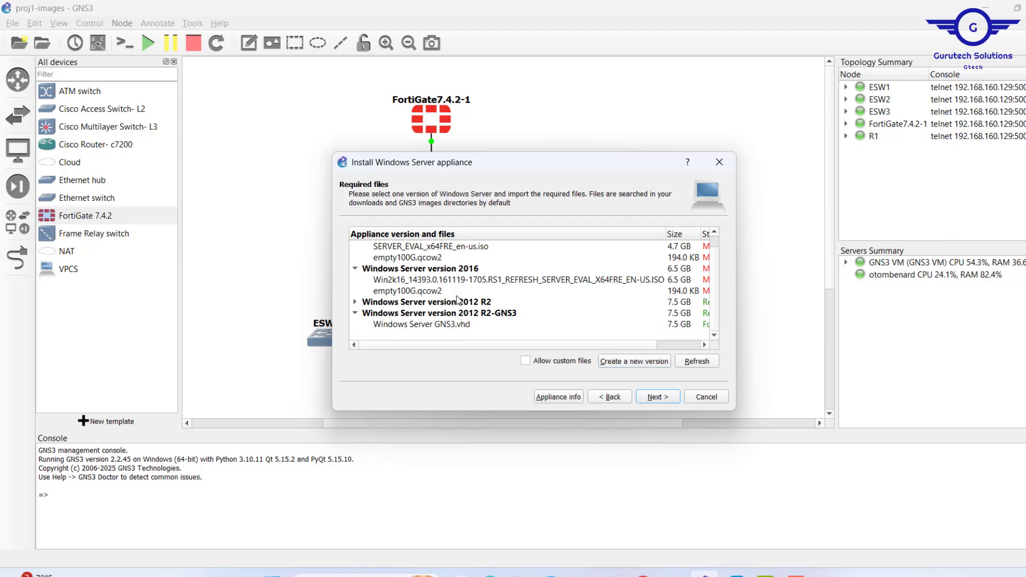
left_click(435, 325)
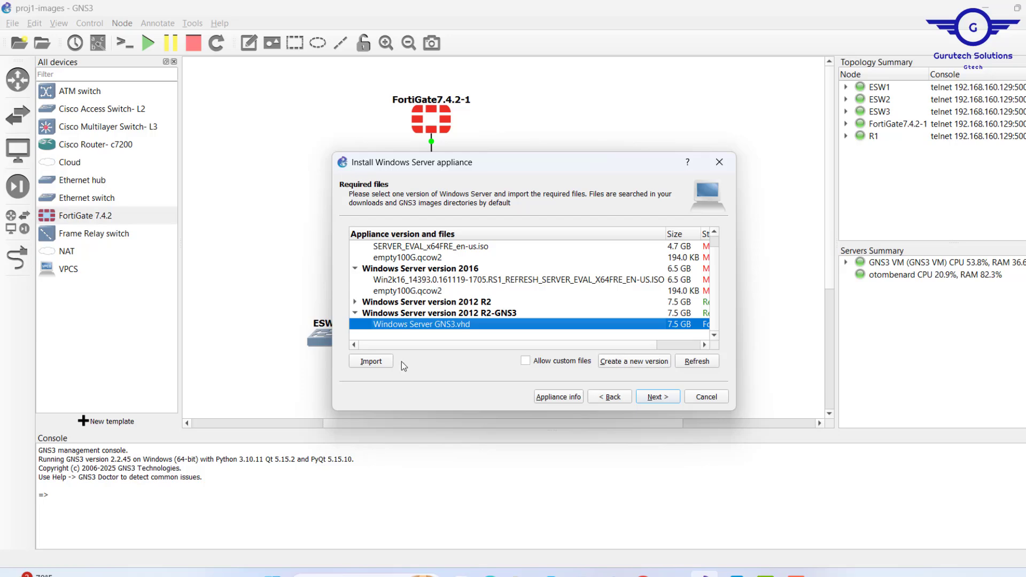
left_click(371, 363)
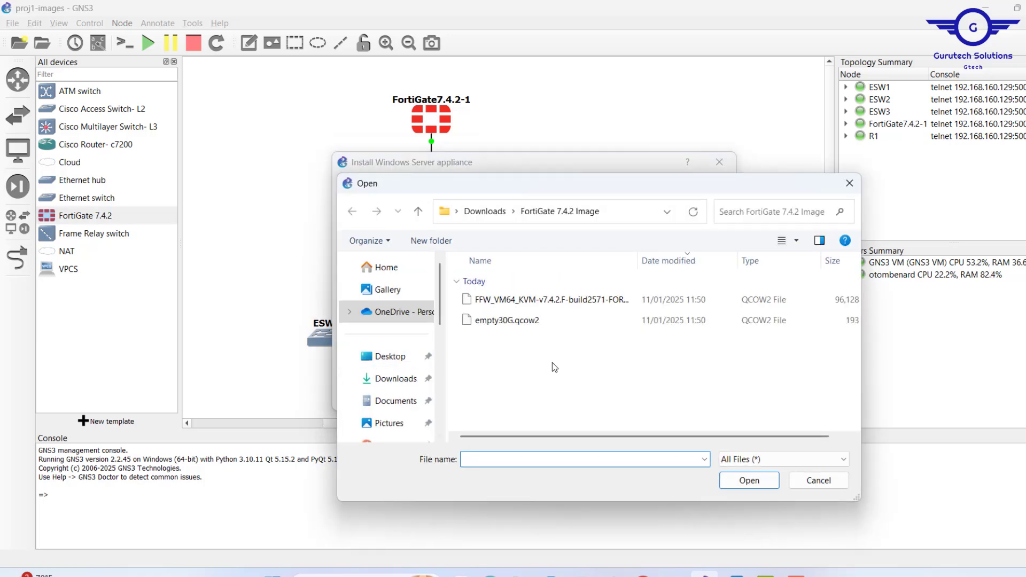
left_click(388, 357)
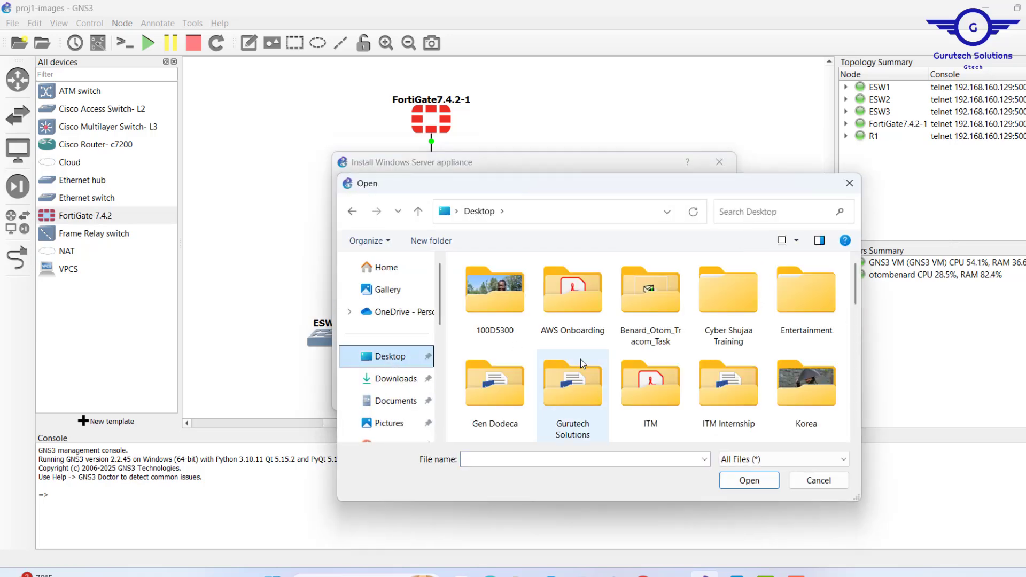
double_click(798, 308)
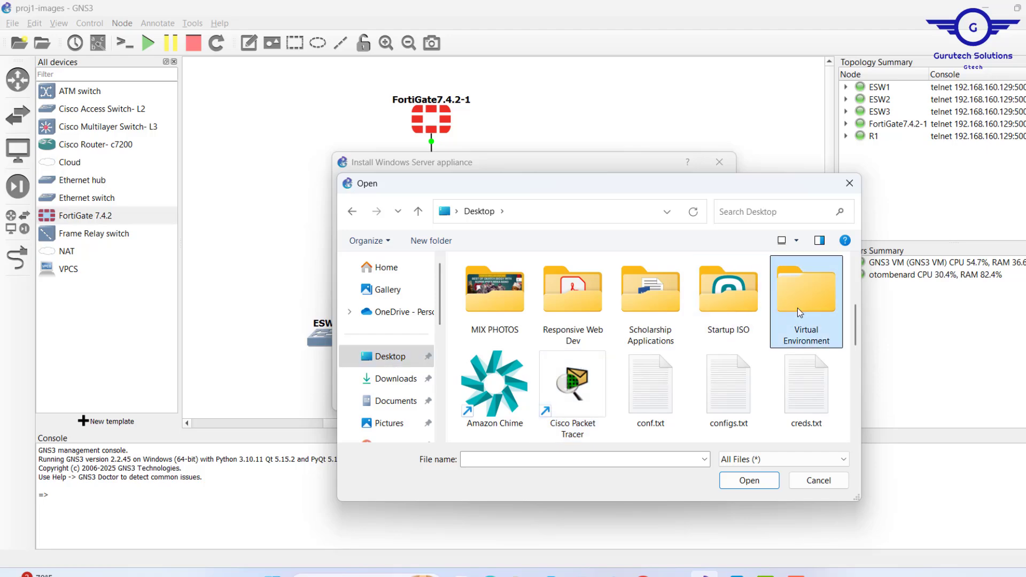
double_click(484, 284)
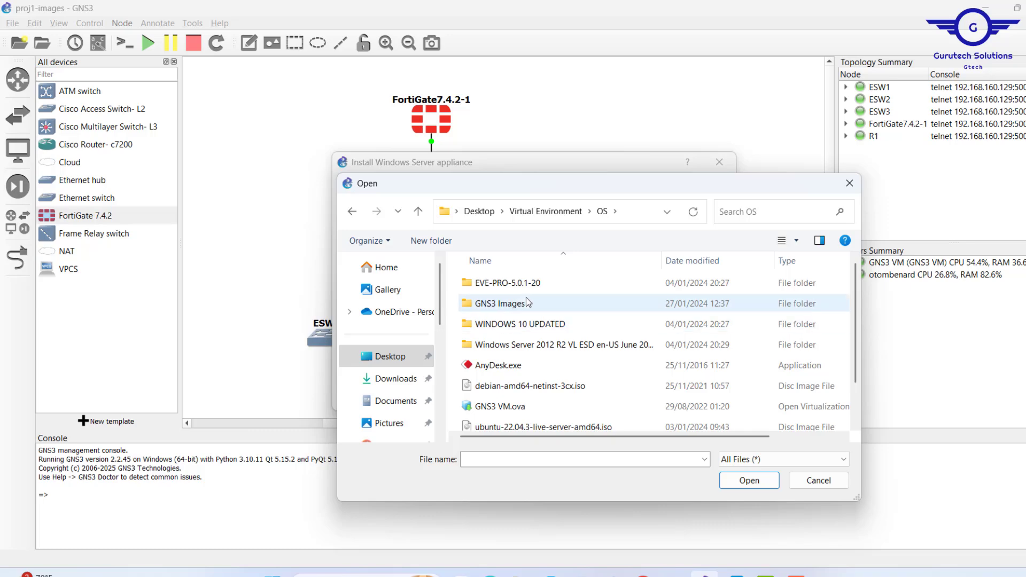
double_click(509, 305)
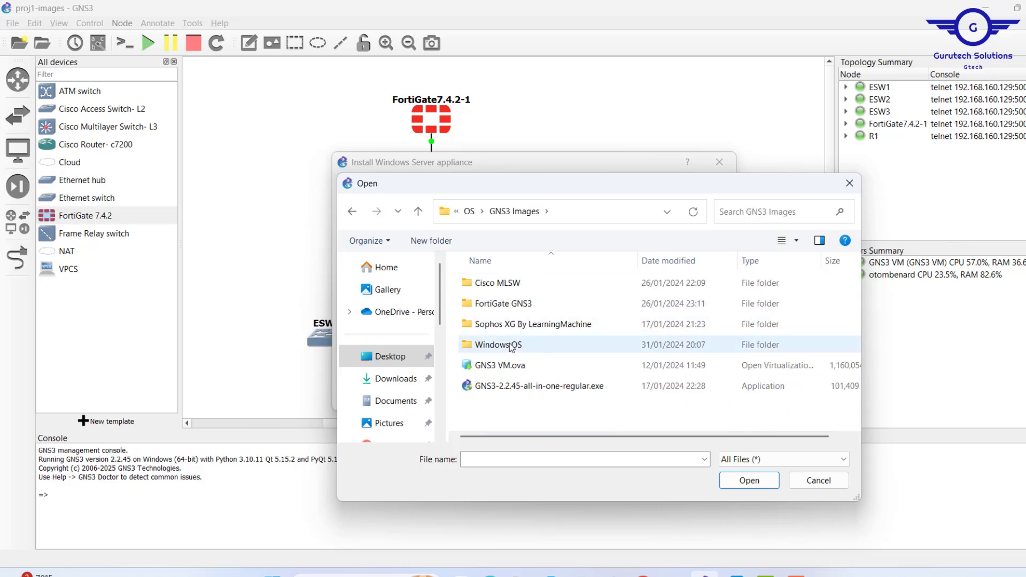
double_click(508, 345)
left_click(523, 304)
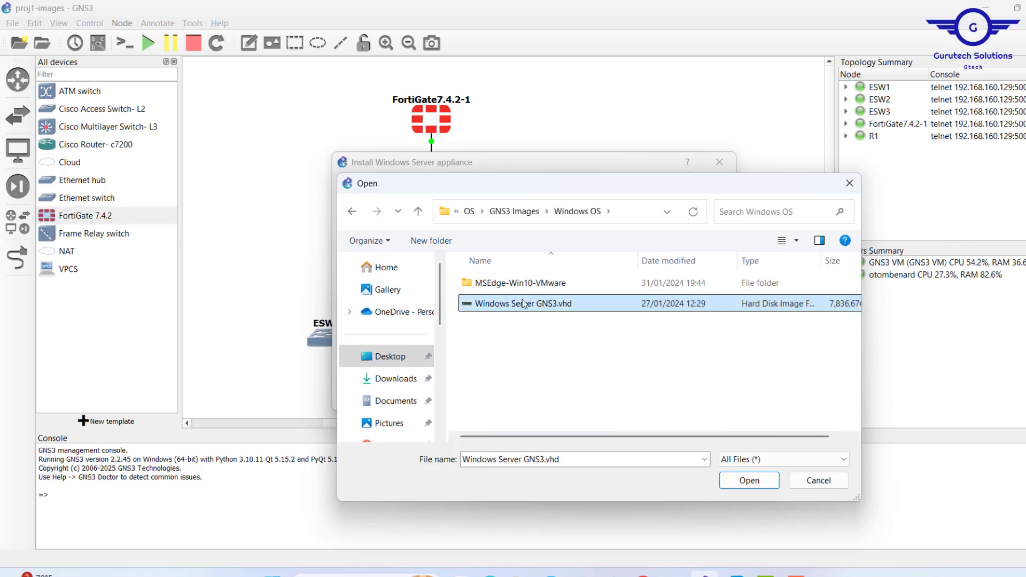
left_click(751, 481)
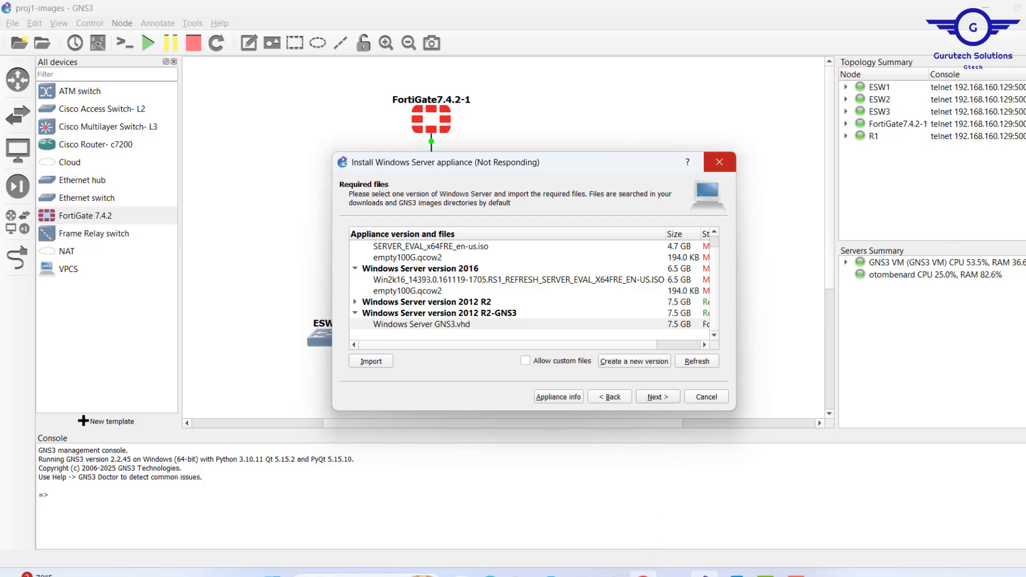
Switch to Google Drive in the browser and open the Links spreadsheet from the Microsoft Windows GNS3 Images folder
mouse_move(644, 573)
left_click(586, 516)
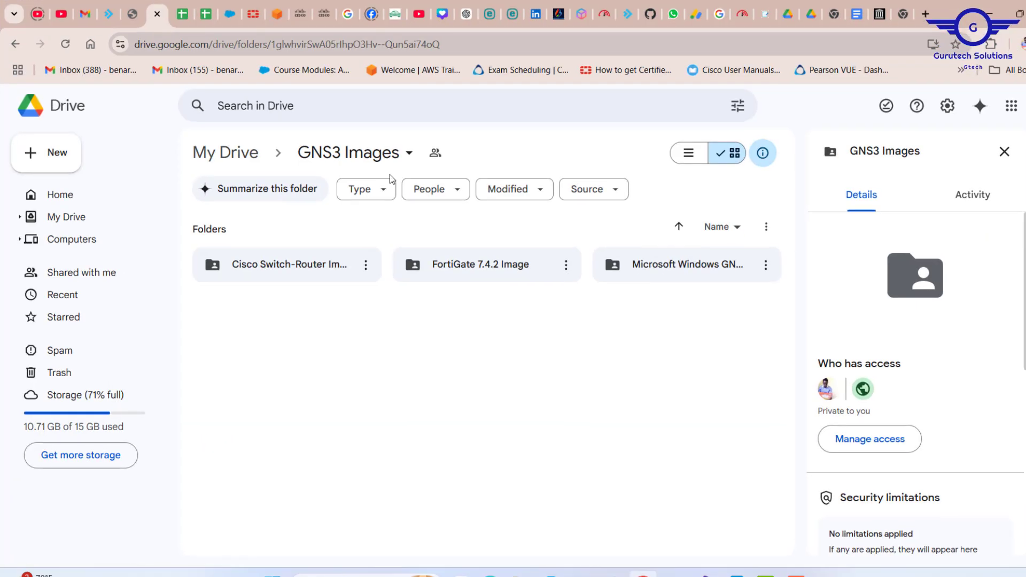
left_click(668, 268)
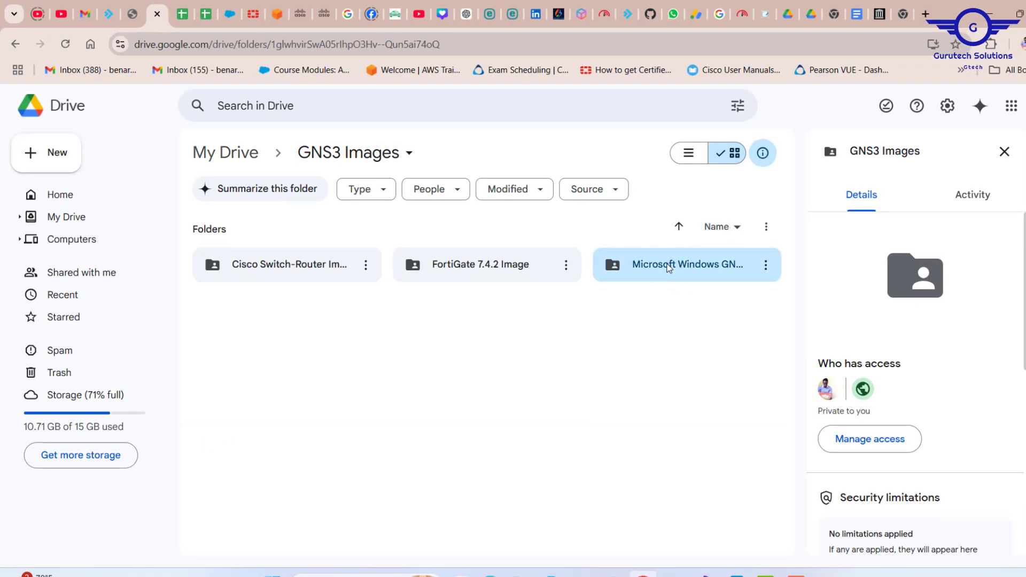
double_click(668, 268)
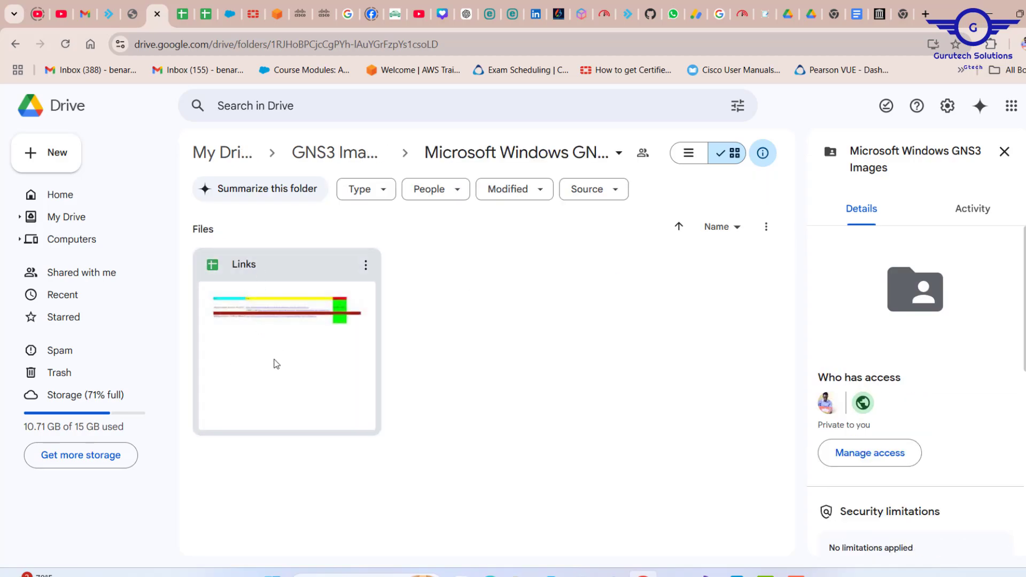
double_click(266, 299)
left_click(182, 15)
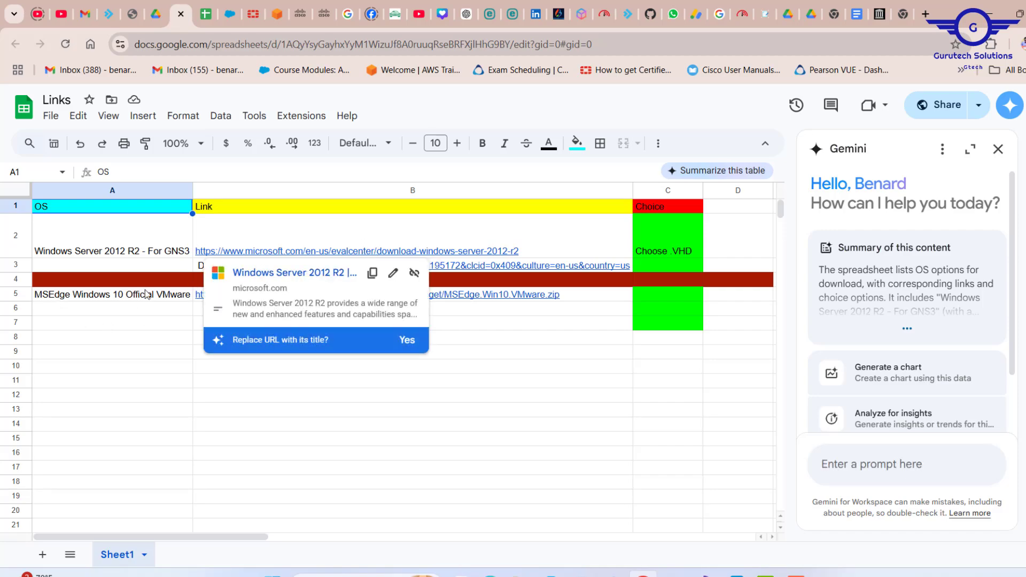
Review the download links for Windows Server 2012 R2 and MSEdge Windows 10 in the spreadsheet and return to GNS3
left_click(79, 310)
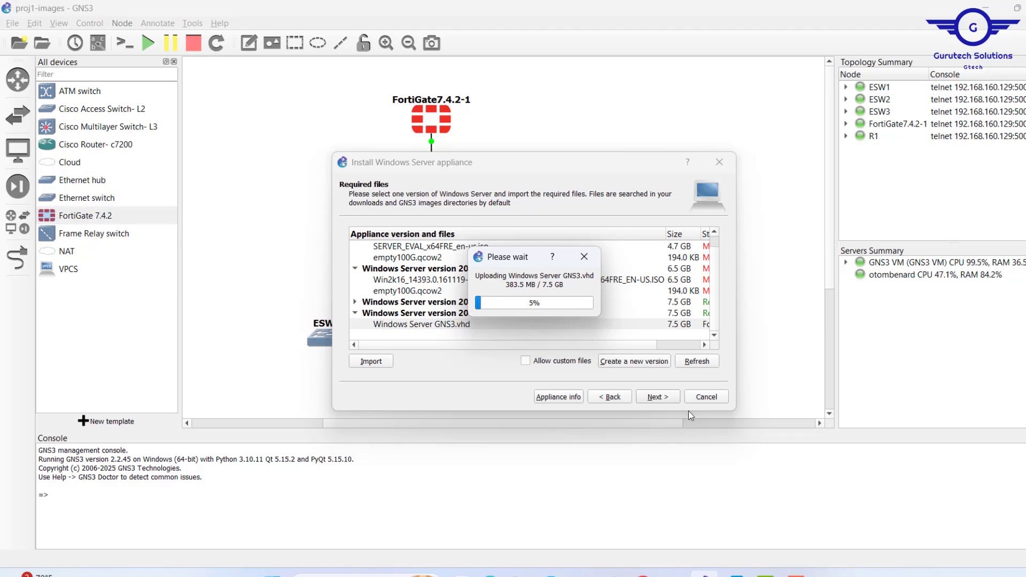
left_click(643, 572)
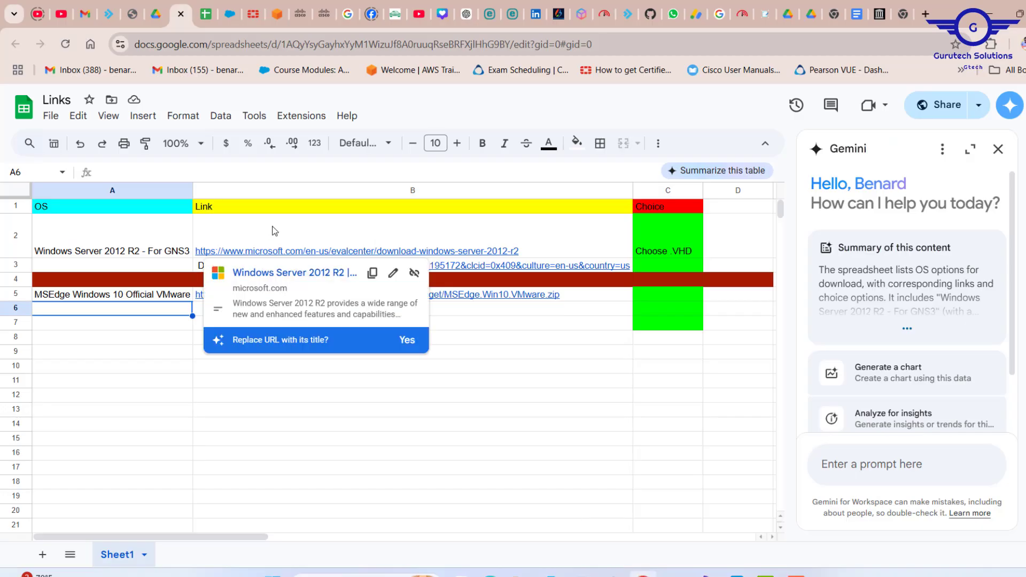
left_click(602, 298)
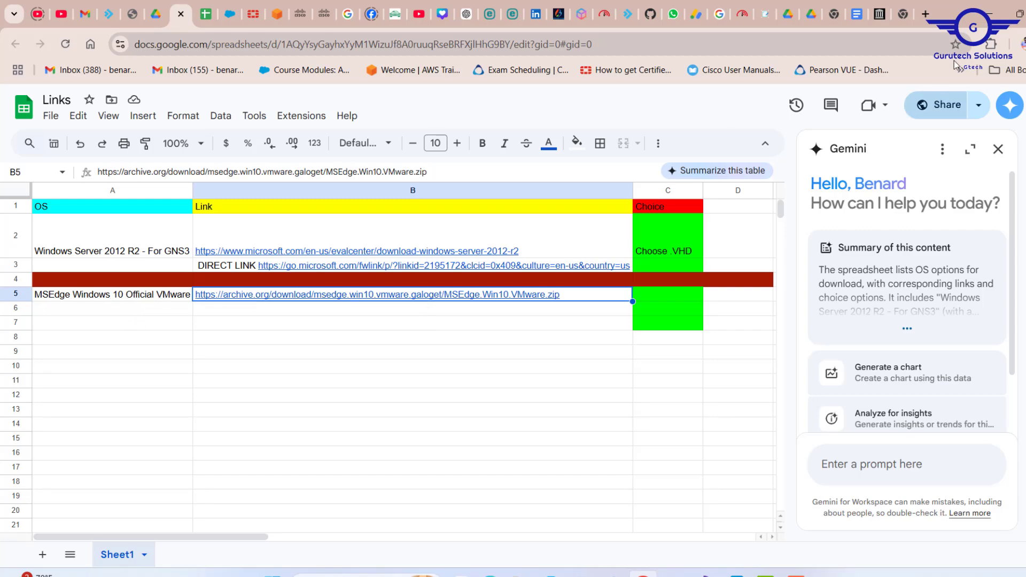
left_click(989, 16)
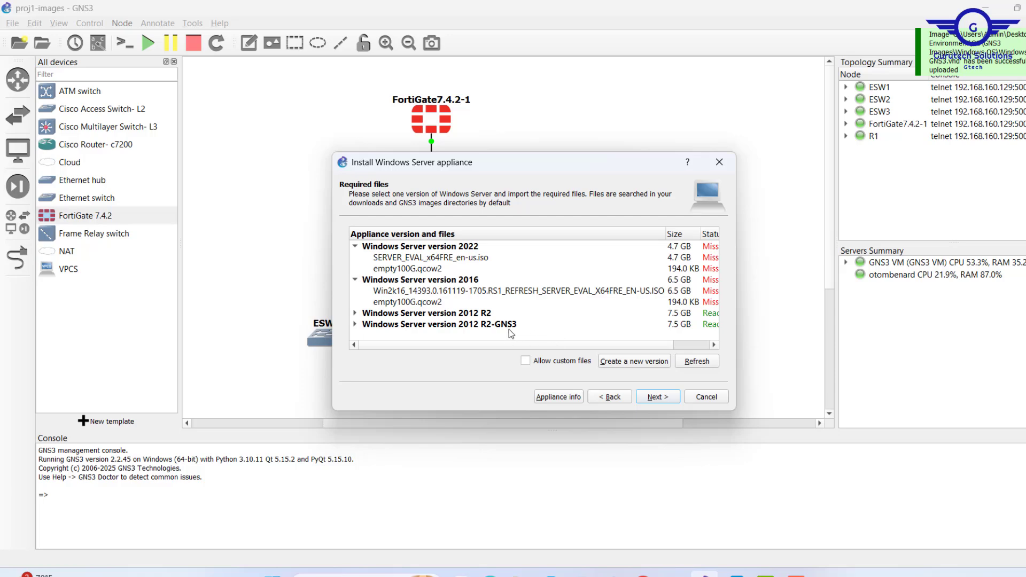
Install Windows Server version 2012 R2-GNS3 and finish the appliance wizard
left_click(496, 327)
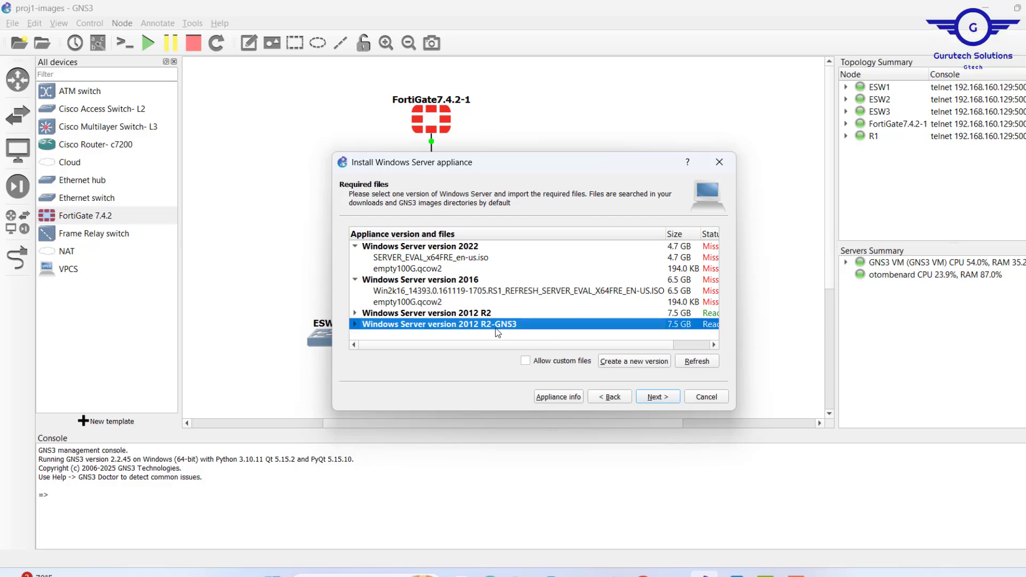
left_click(663, 400)
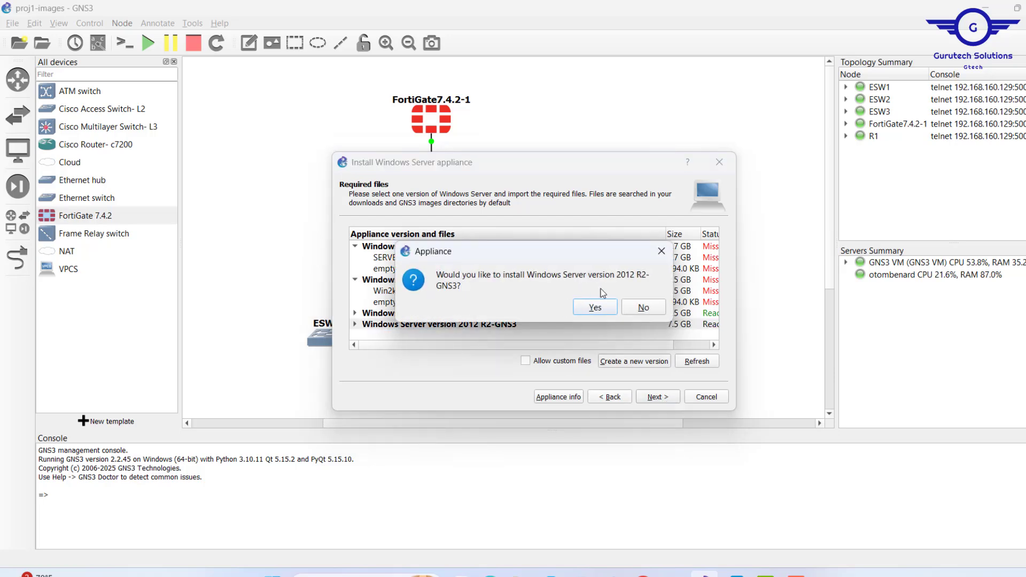
left_click(601, 311)
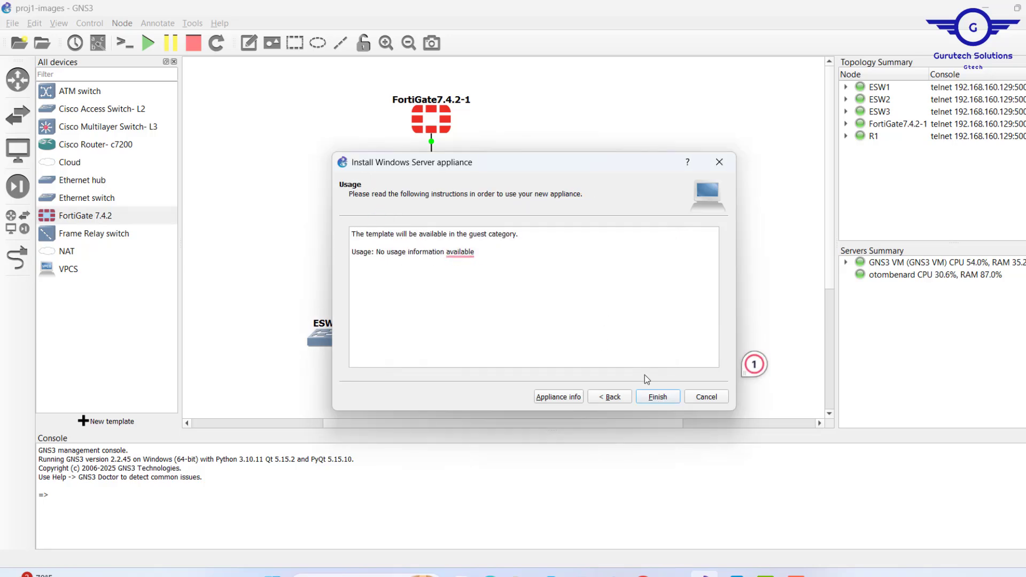
left_click(656, 393)
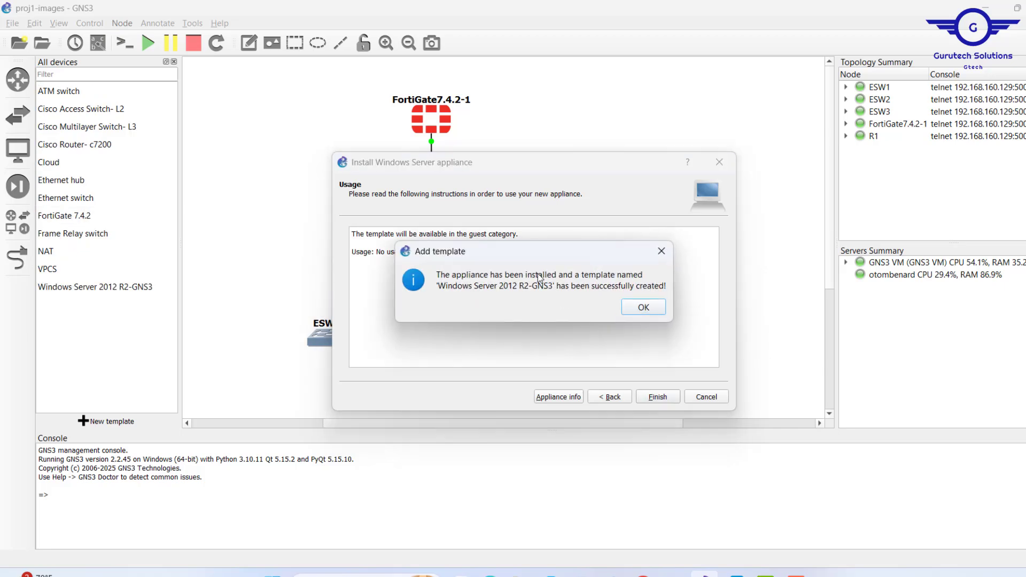
left_click(643, 308)
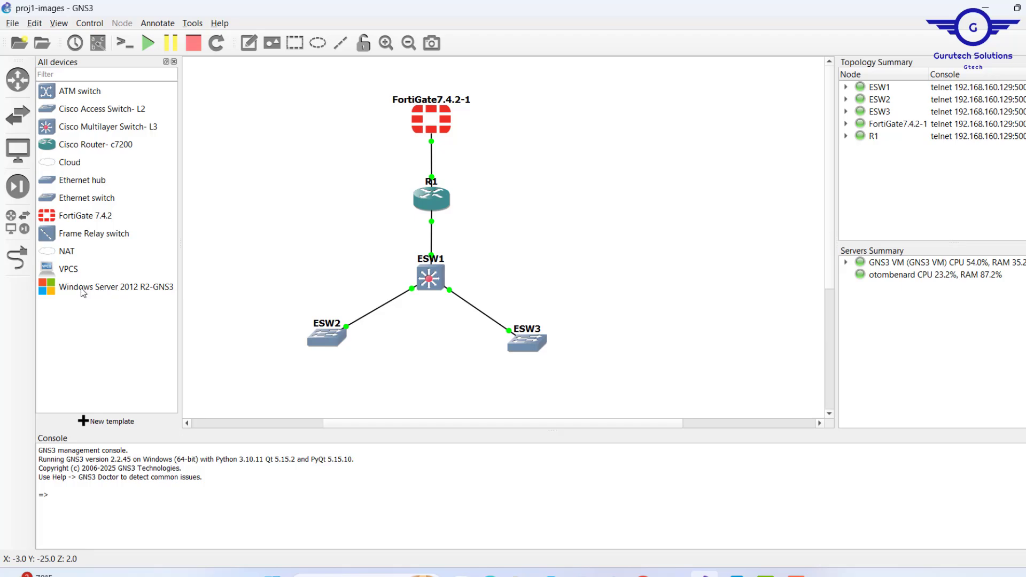
Place a Windows Server 2012 R2-GNS3 node to the right of FortiGate7.4.2-1 and link the two devices
left_click_drag(81, 292, 617, 121)
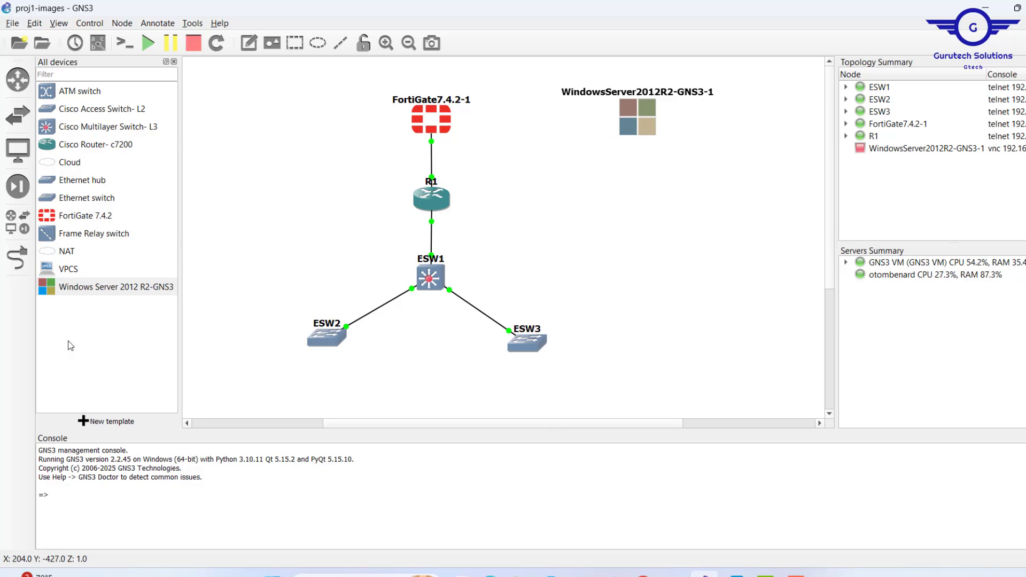
left_click(18, 258)
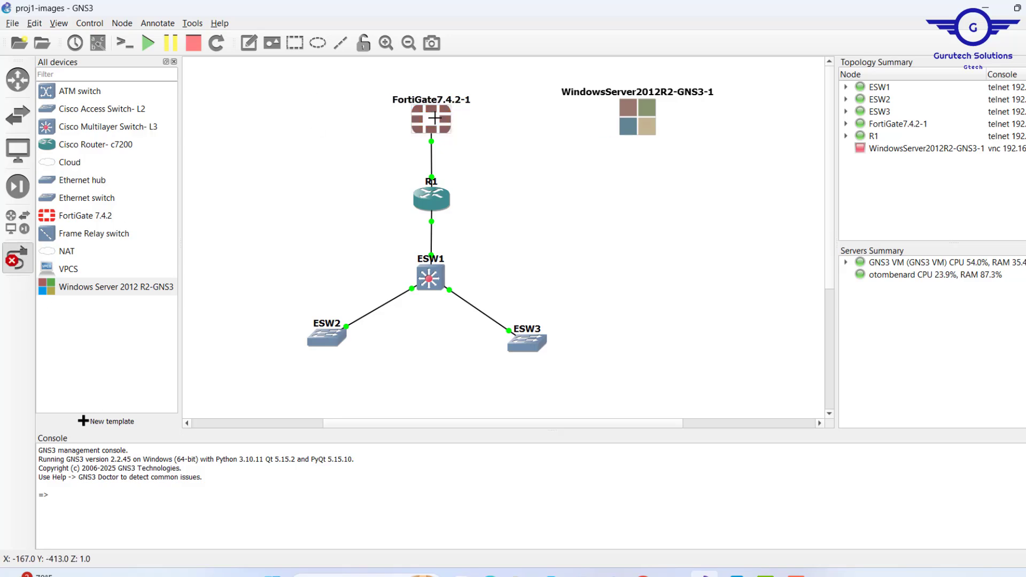
left_click(435, 118)
left_click(468, 79)
left_click(637, 116)
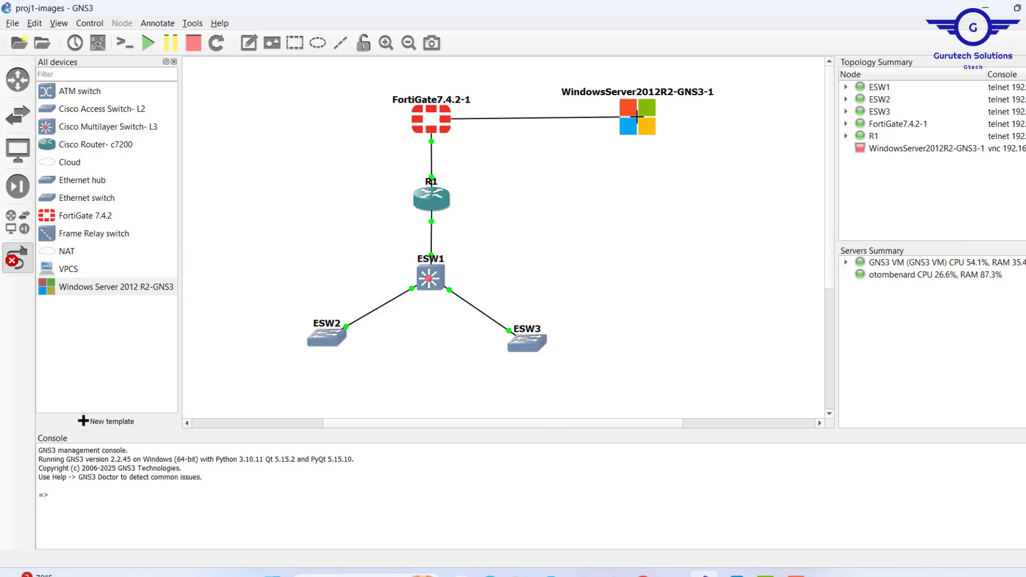
left_click(638, 116)
left_click(668, 129)
left_click_drag(646, 120, 646, 124)
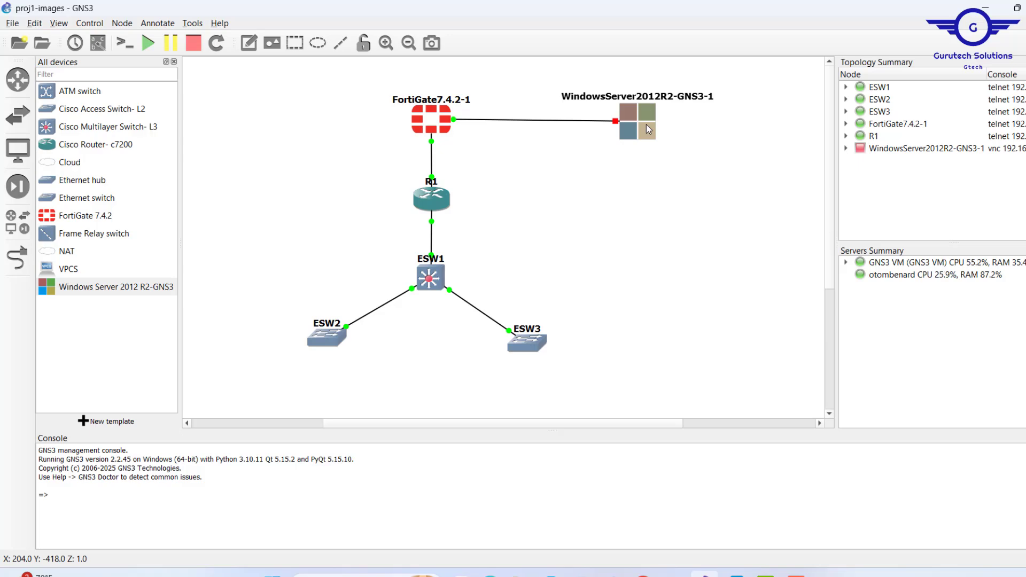
Select the Windows Server node and start all devices in the topology
left_click(546, 84)
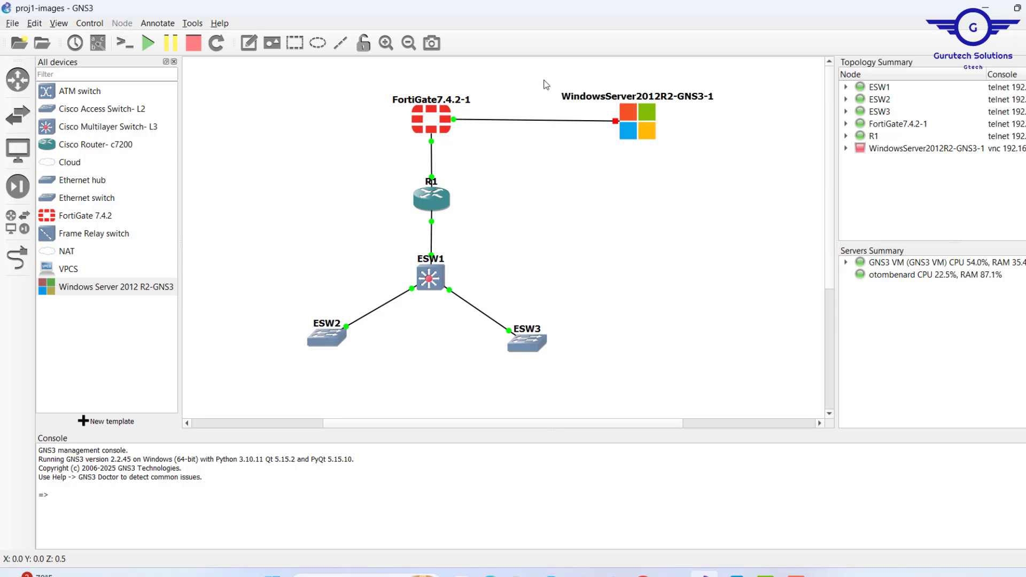
left_click_drag(546, 84, 755, 179)
left_click(148, 43)
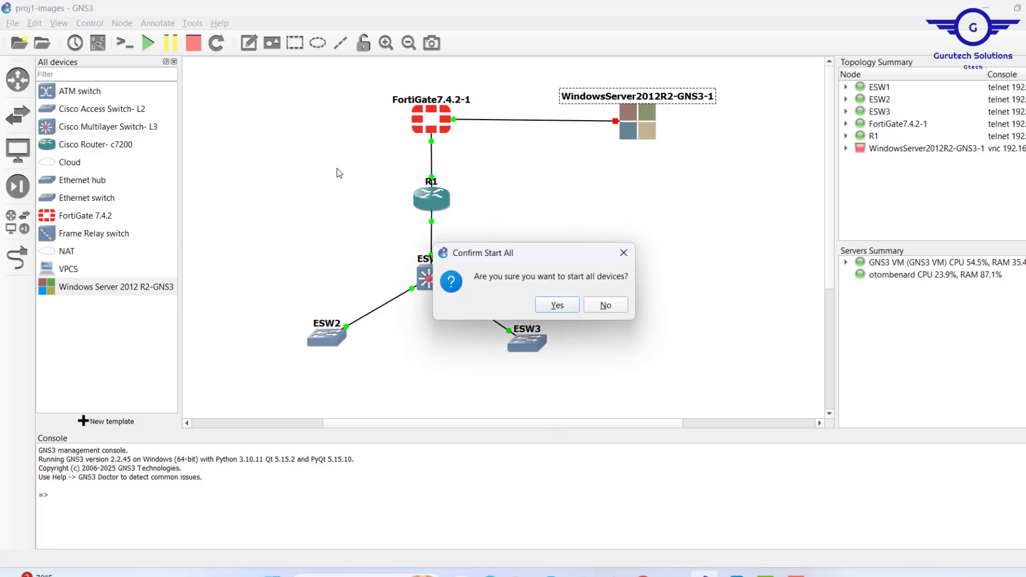
left_click(558, 304)
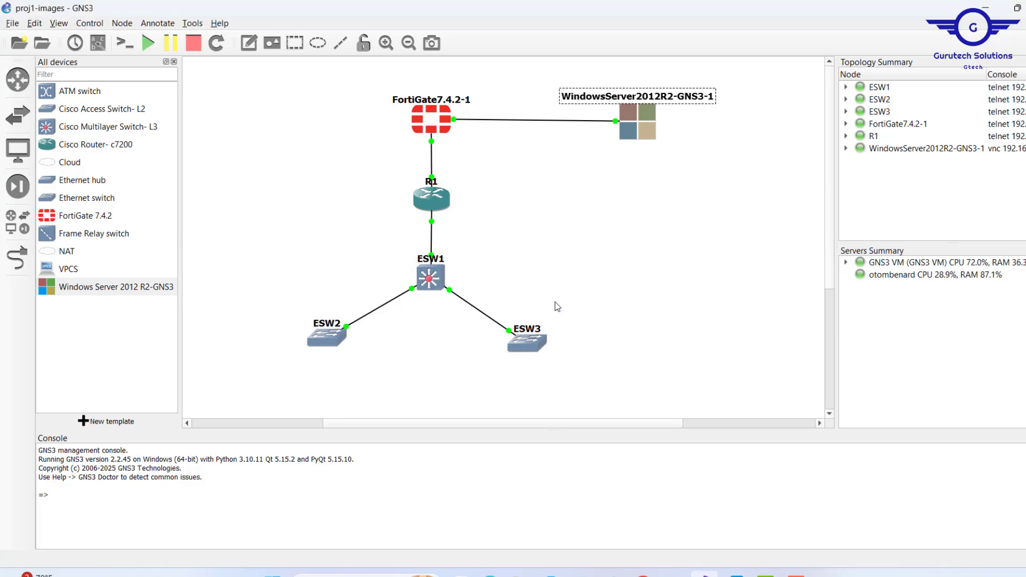
left_click(639, 255)
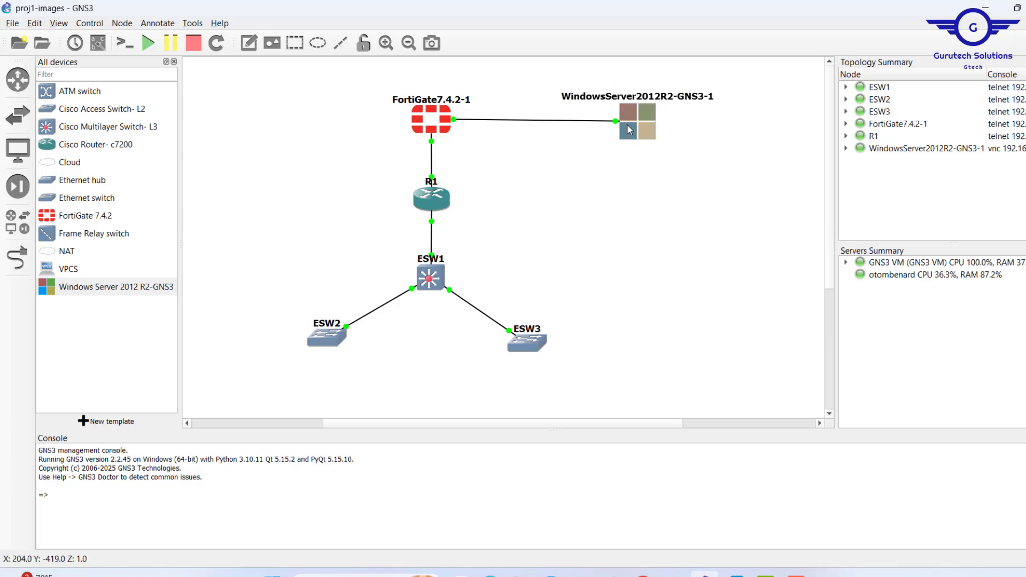
Level the Windows Server node with FortiGate7.4.2-1 and open its console in TightVNC Viewer
left_click_drag(628, 124, 635, 124)
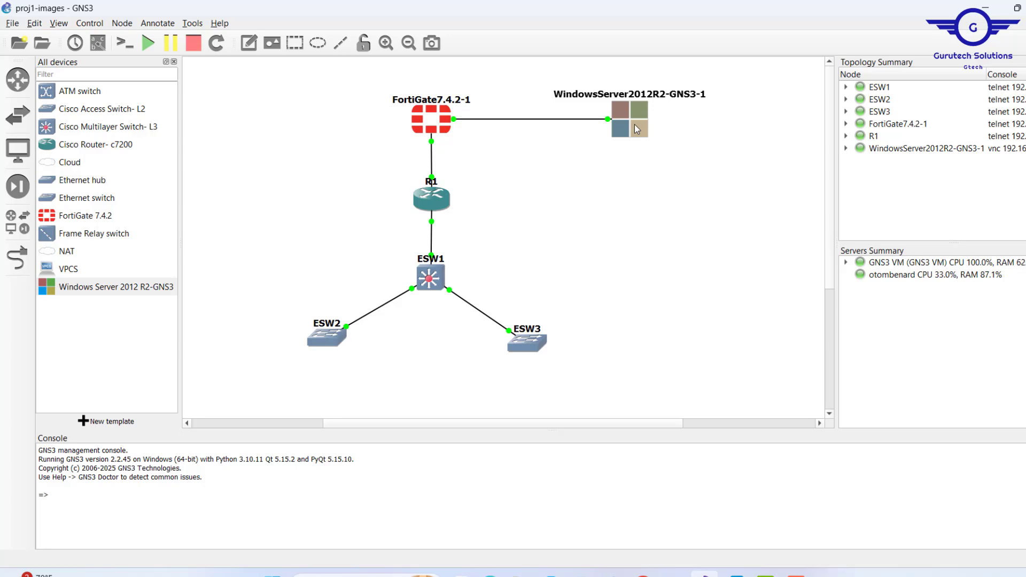
double_click(634, 125)
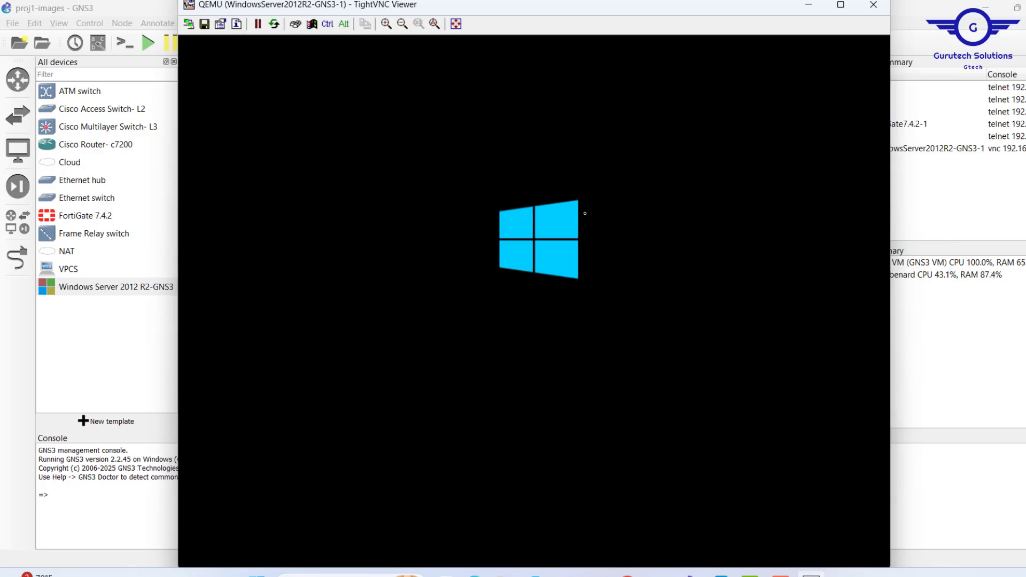
left_click_drag(481, 13, 499, 65)
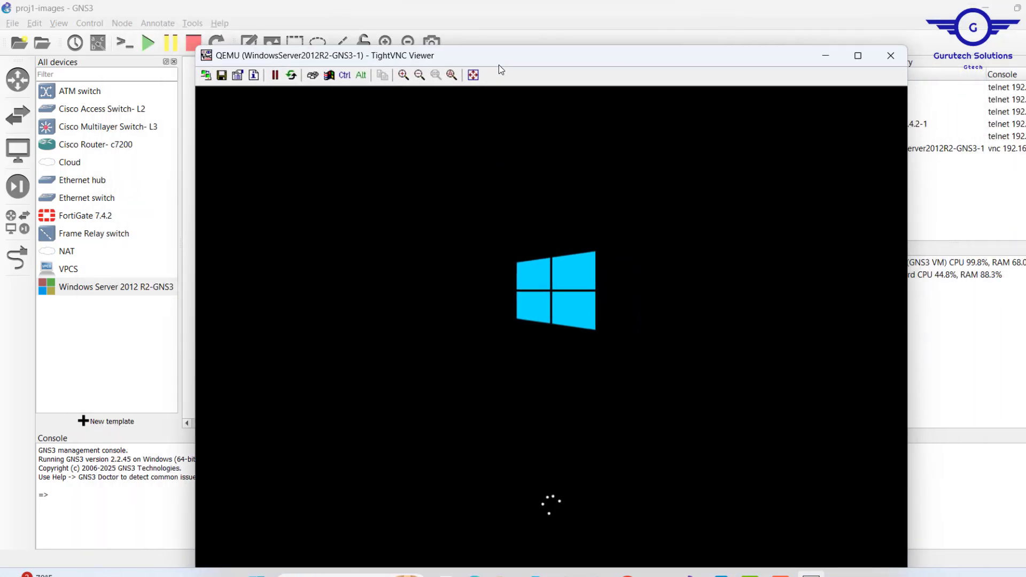